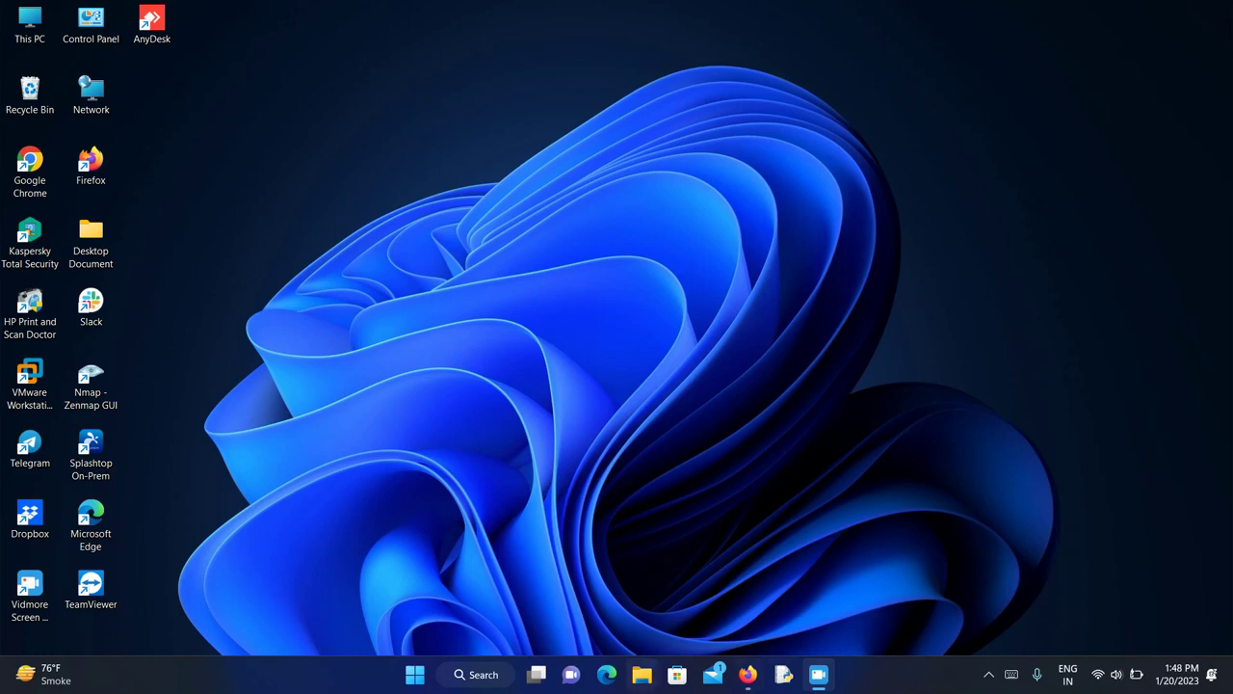
- Launch Hyper-V Manager from search and connect to the Windows Server 2016 VM
{"action": "left_click", "coordinate": [460, 674]}
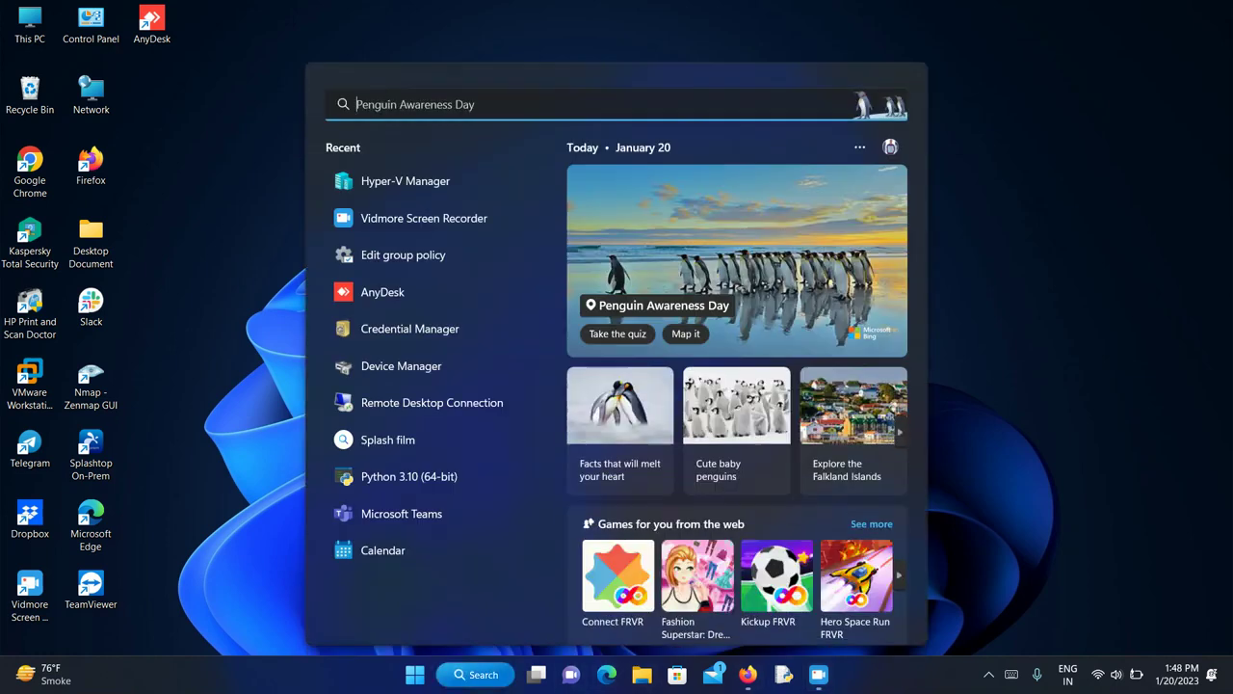
{"action": "type", "text": "hy"}
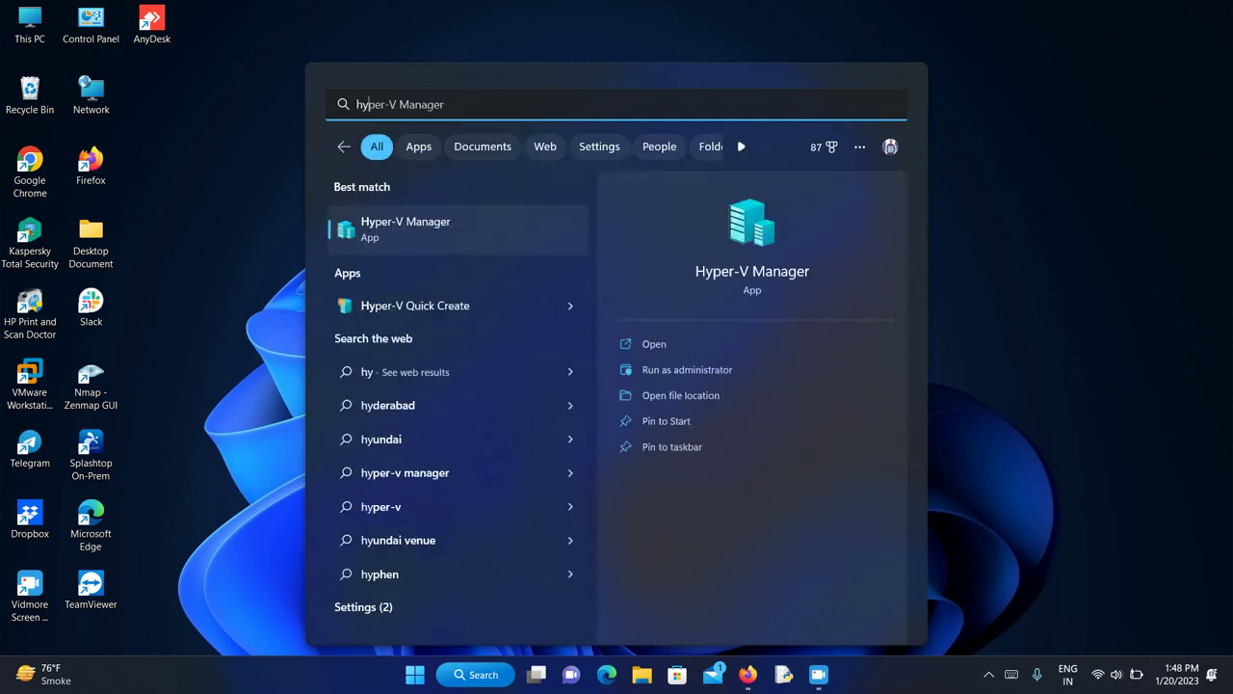
{"action": "key", "text": "Return"}
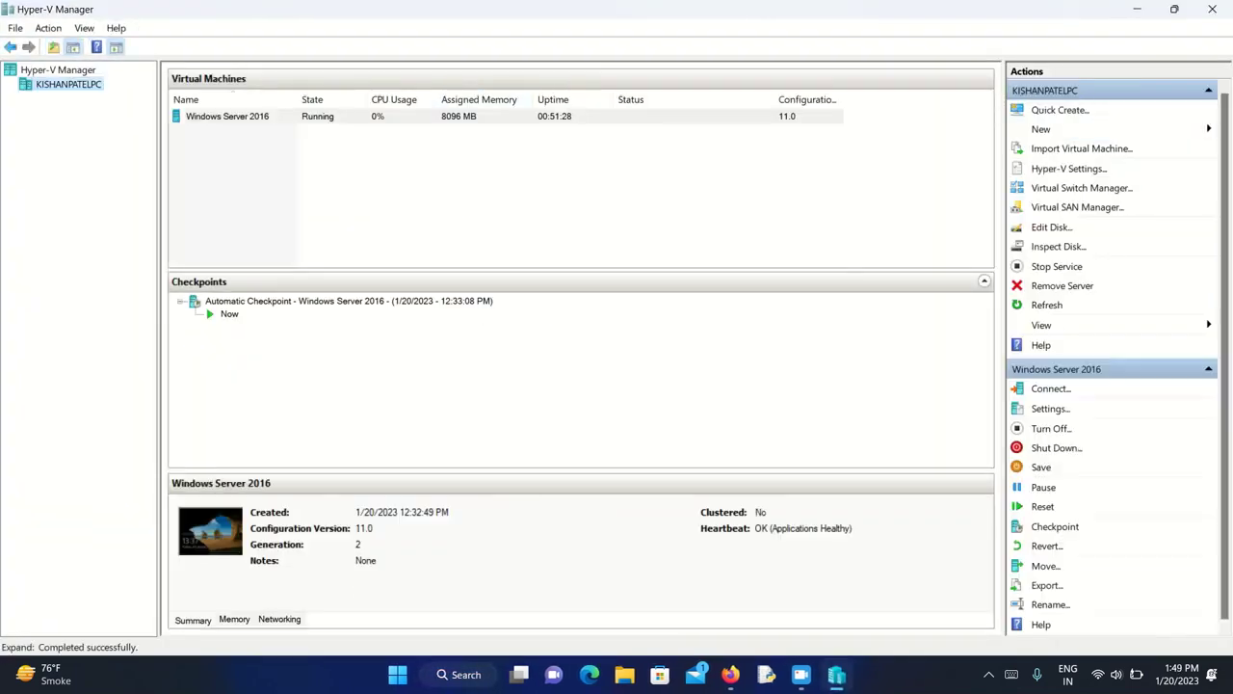
{"action": "right_click", "coordinate": [443, 116]}
{"action": "left_click", "coordinate": [482, 128]}
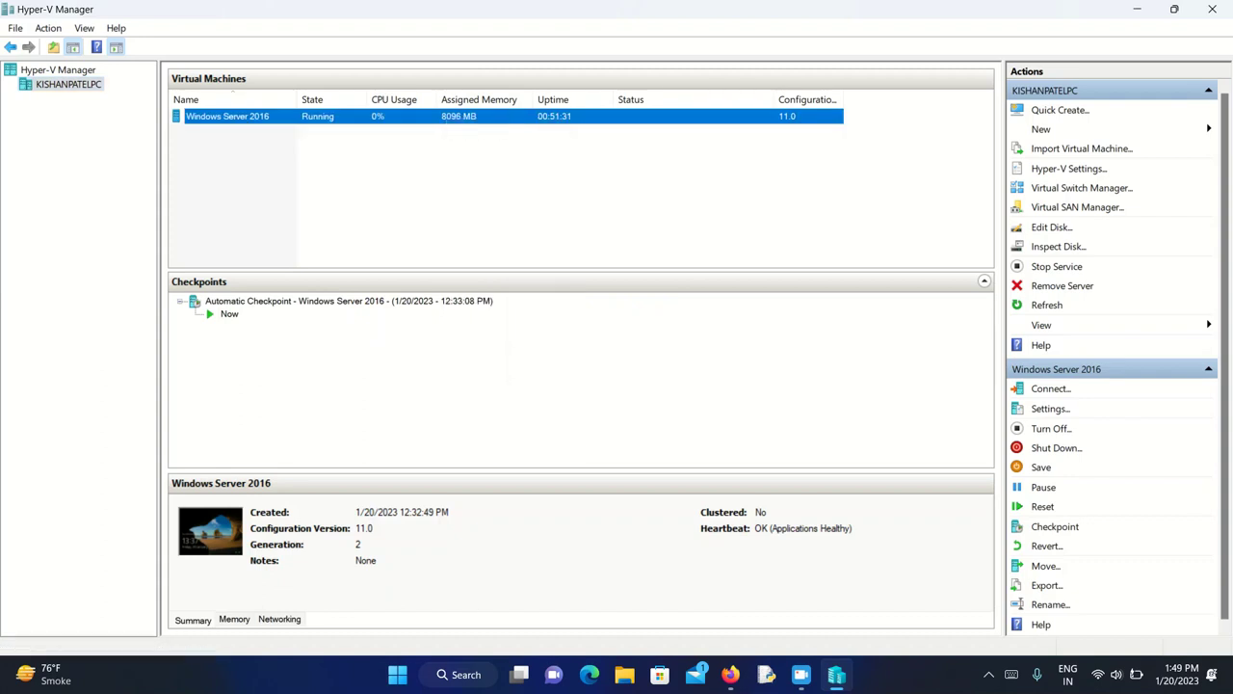
{"action": "left_click", "coordinate": [372, 275]}
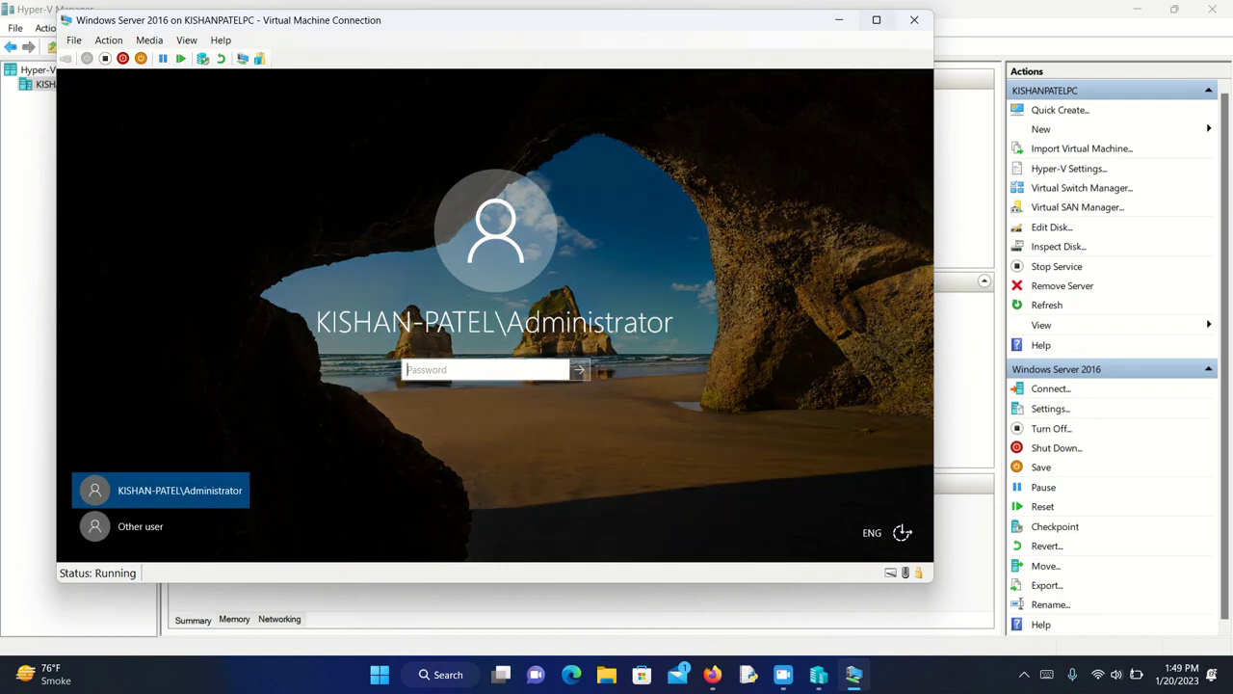
- Sign in to the VM with the Administrator password and launch Server Manager from Start
{"action": "key", "text": "ctrl+alt+Pause"}
{"action": "type", "text": "•••••"}
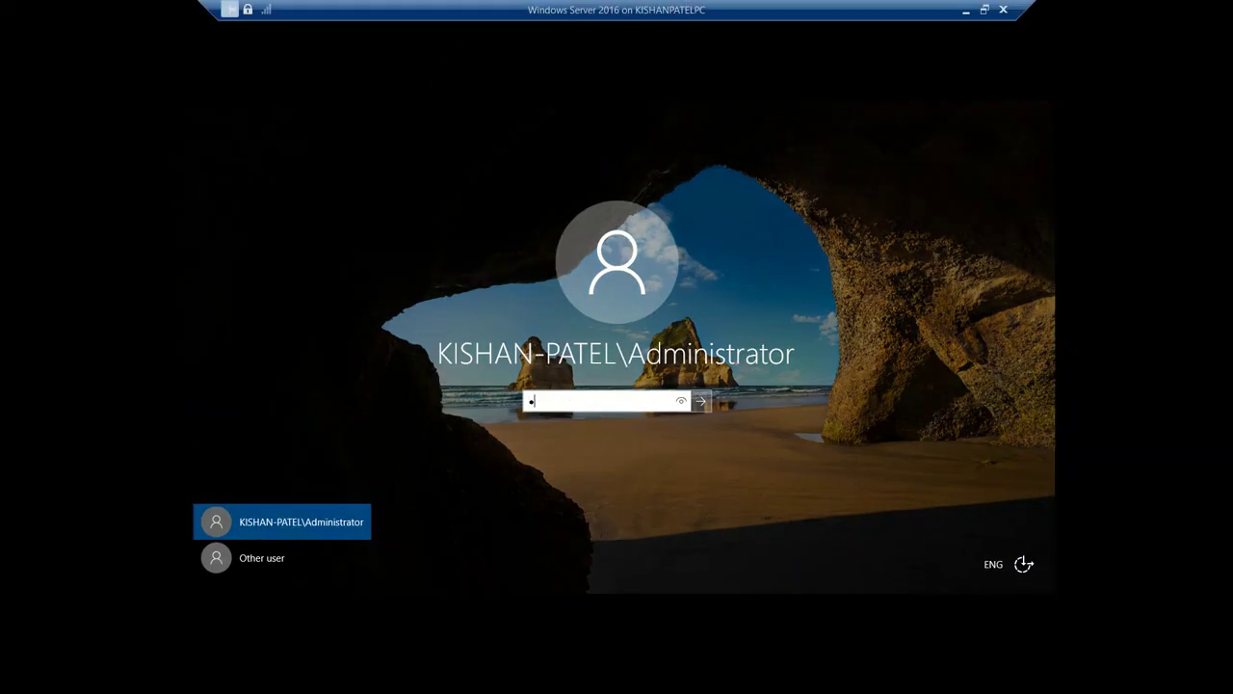
{"action": "type", "text": "•••••"}
{"action": "key", "text": "Return"}
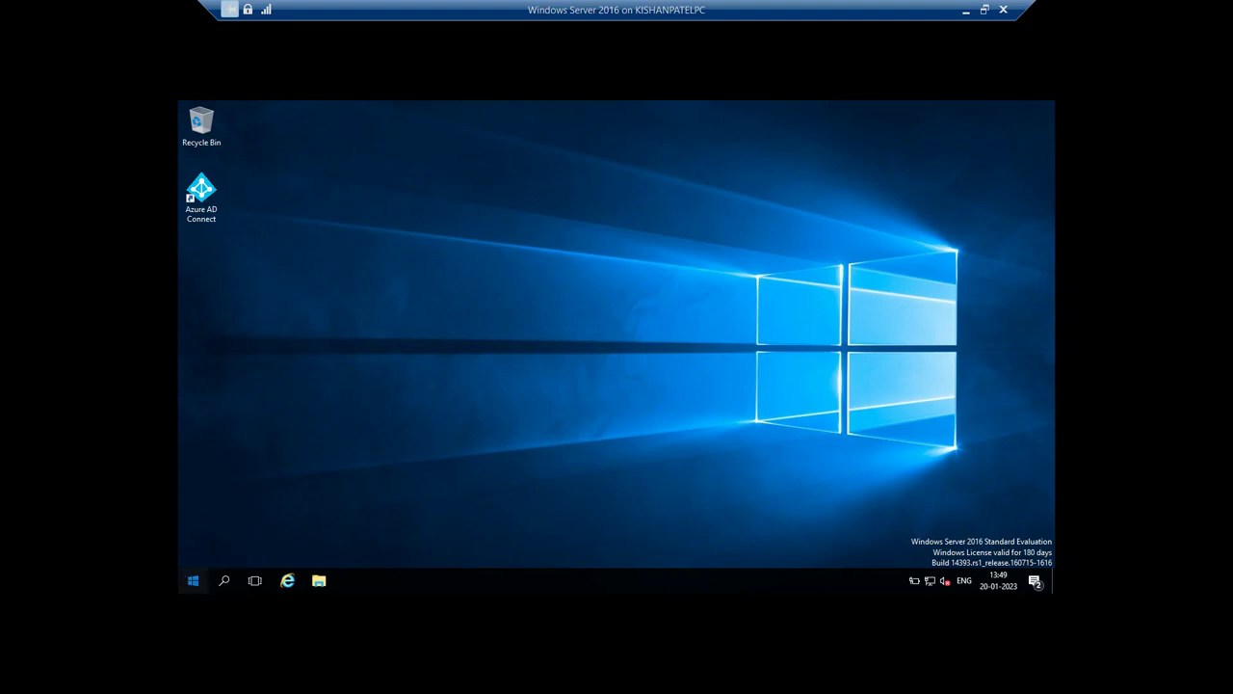
{"action": "left_click", "coordinate": [193, 580]}
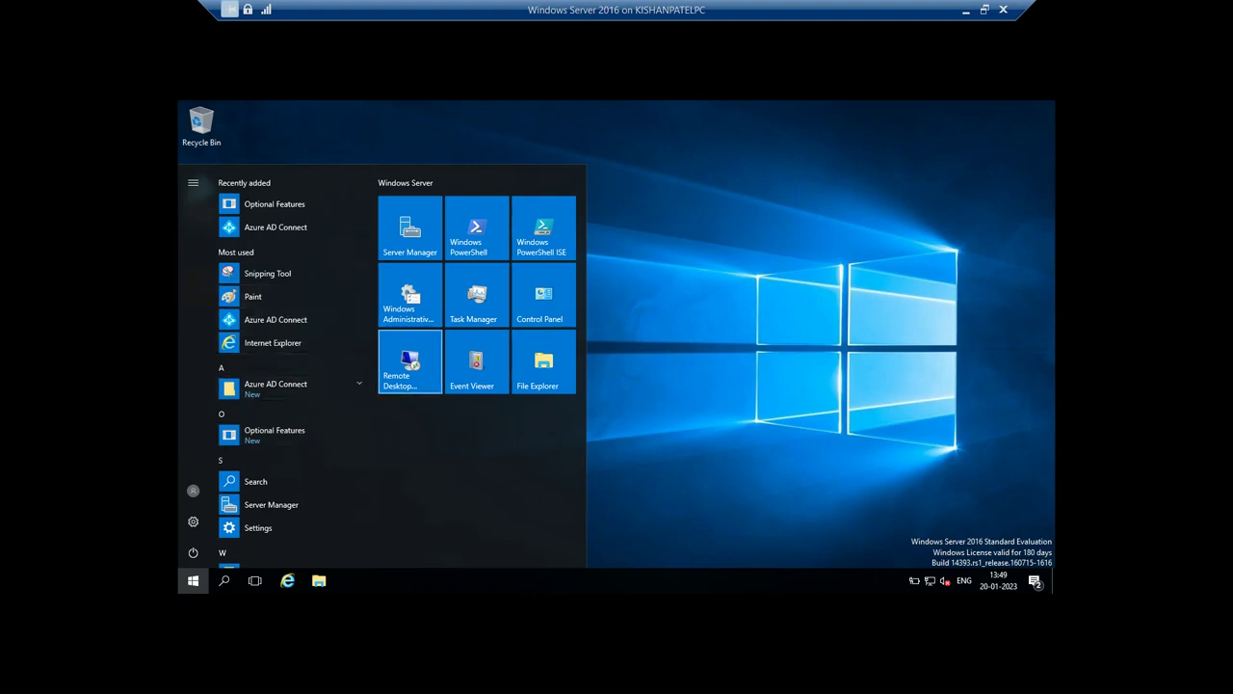
{"action": "left_click", "coordinate": [410, 228]}
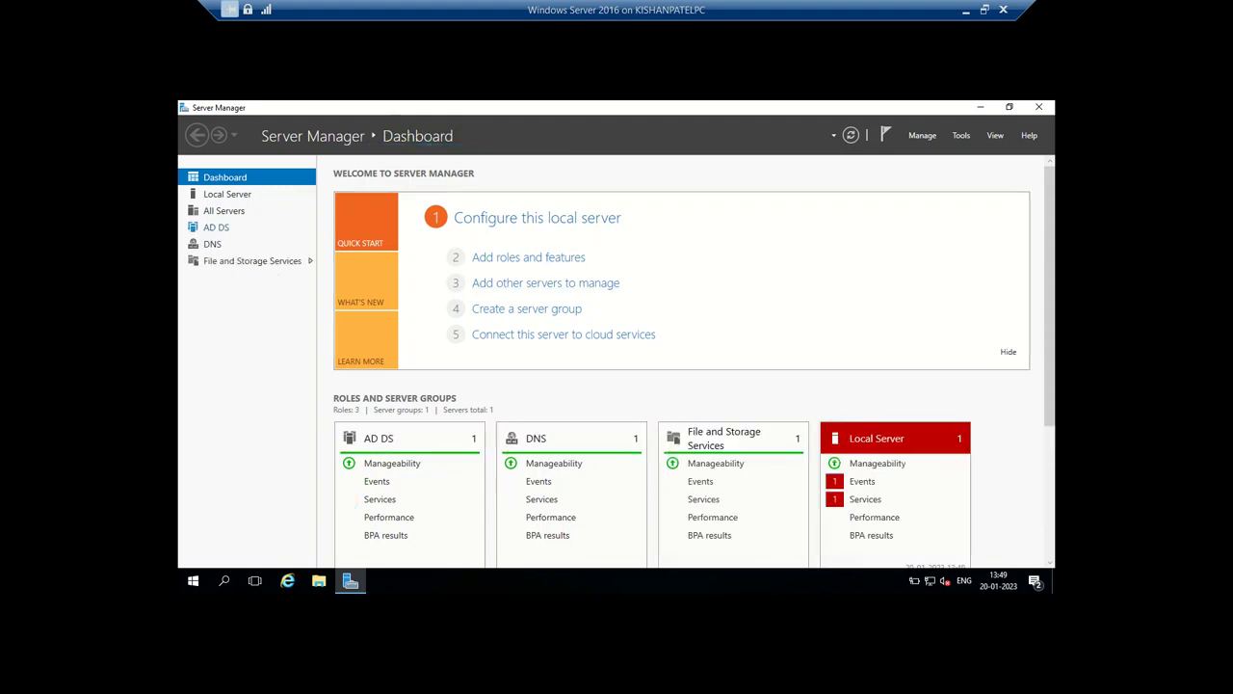
- Open Active Directory Users and Computers from the AD DS page's Tools menu
{"action": "left_click", "coordinate": [379, 437]}
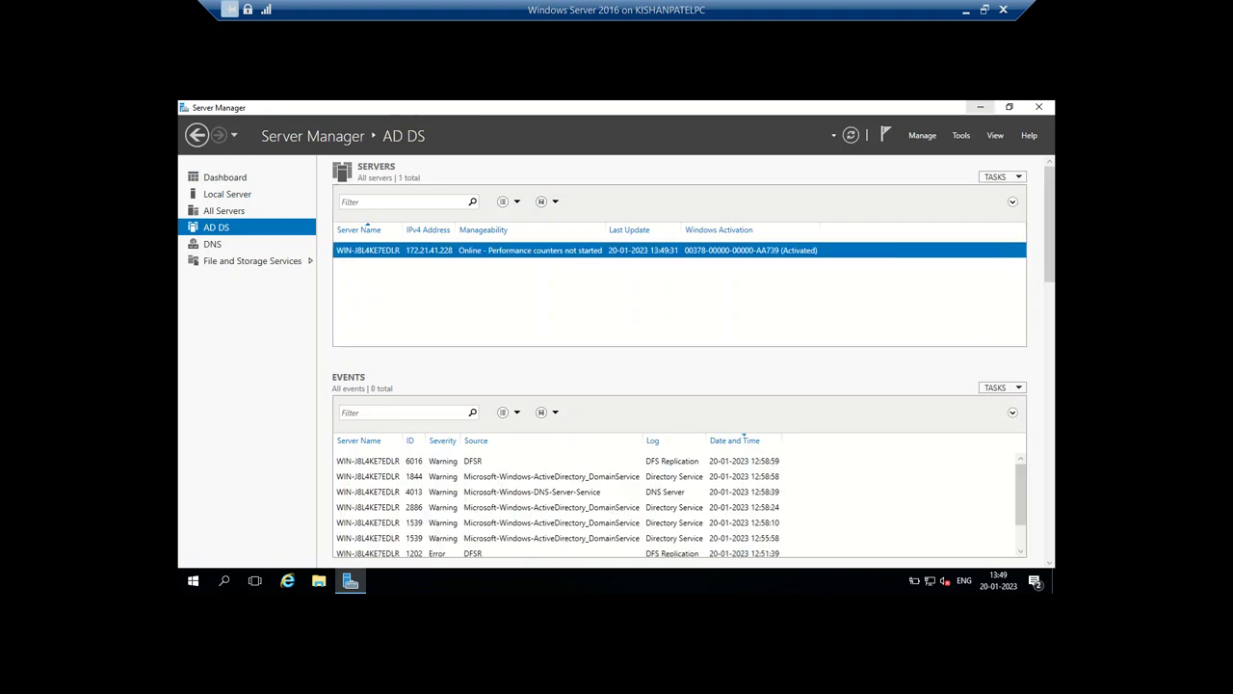
{"action": "left_click", "coordinate": [961, 135]}
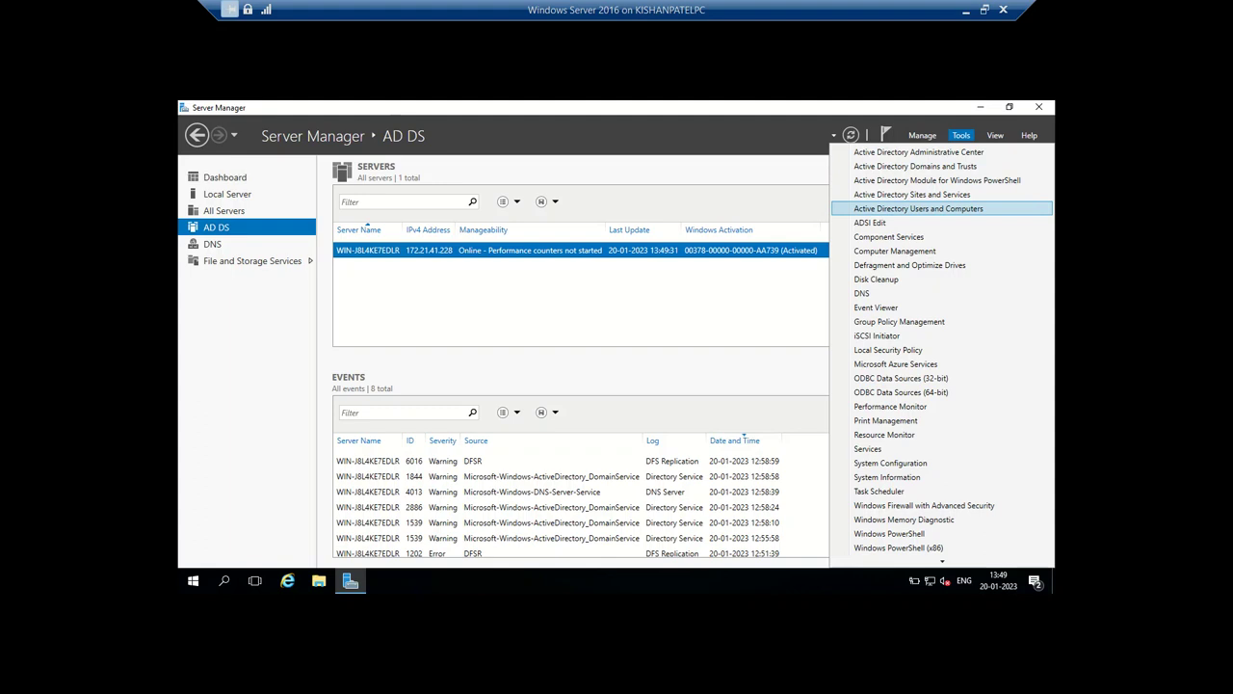
{"action": "left_click", "coordinate": [919, 208]}
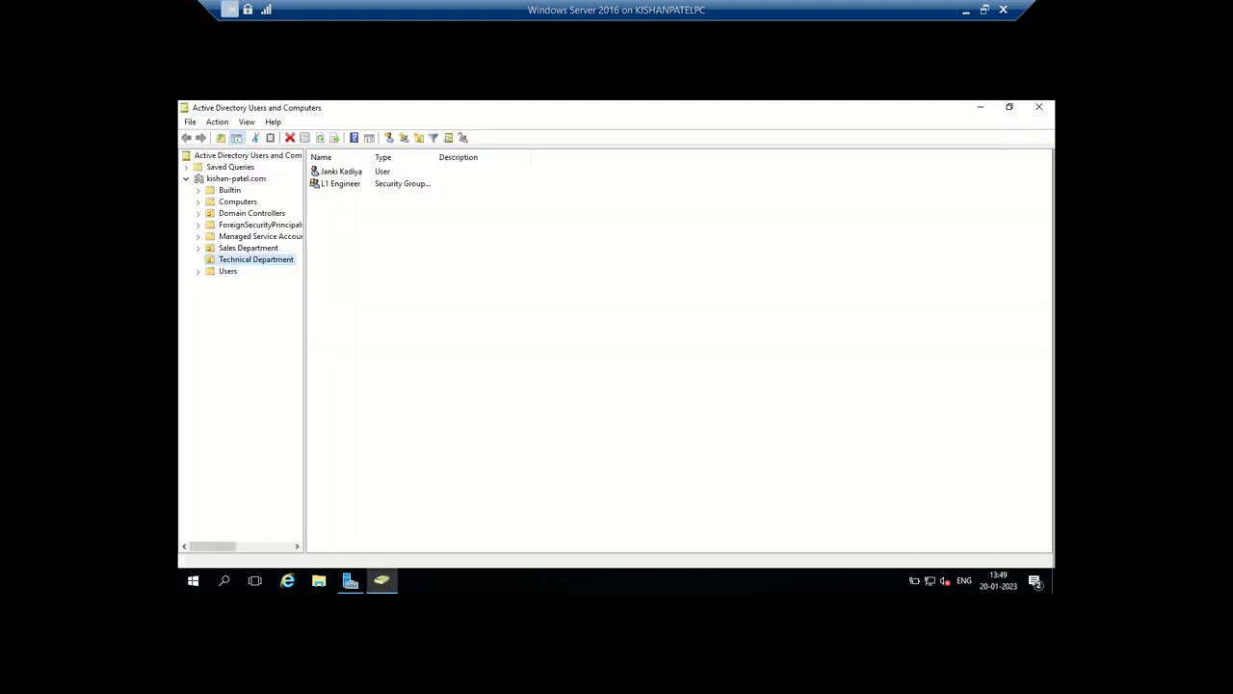
- Browse the domain's Users, Sales Department and Technical Department, then minimize the VM window
{"action": "left_click", "coordinate": [230, 166]}
{"action": "left_click", "coordinate": [236, 178]}
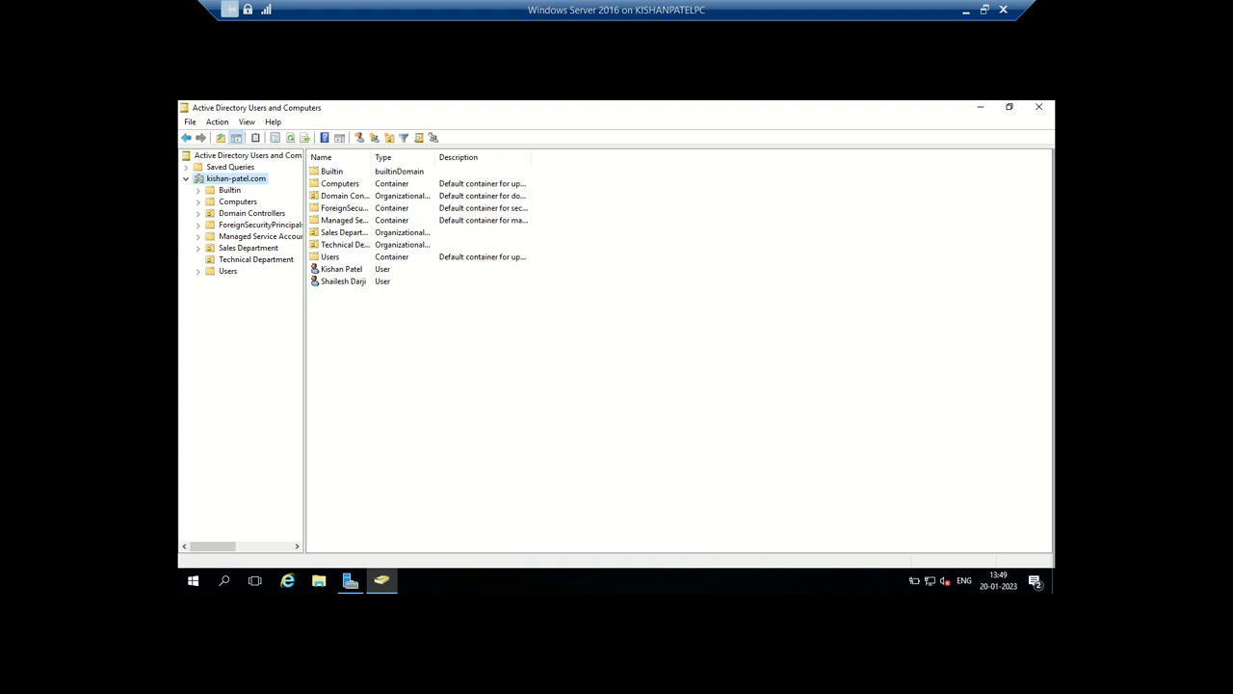
{"action": "left_click", "coordinate": [227, 271]}
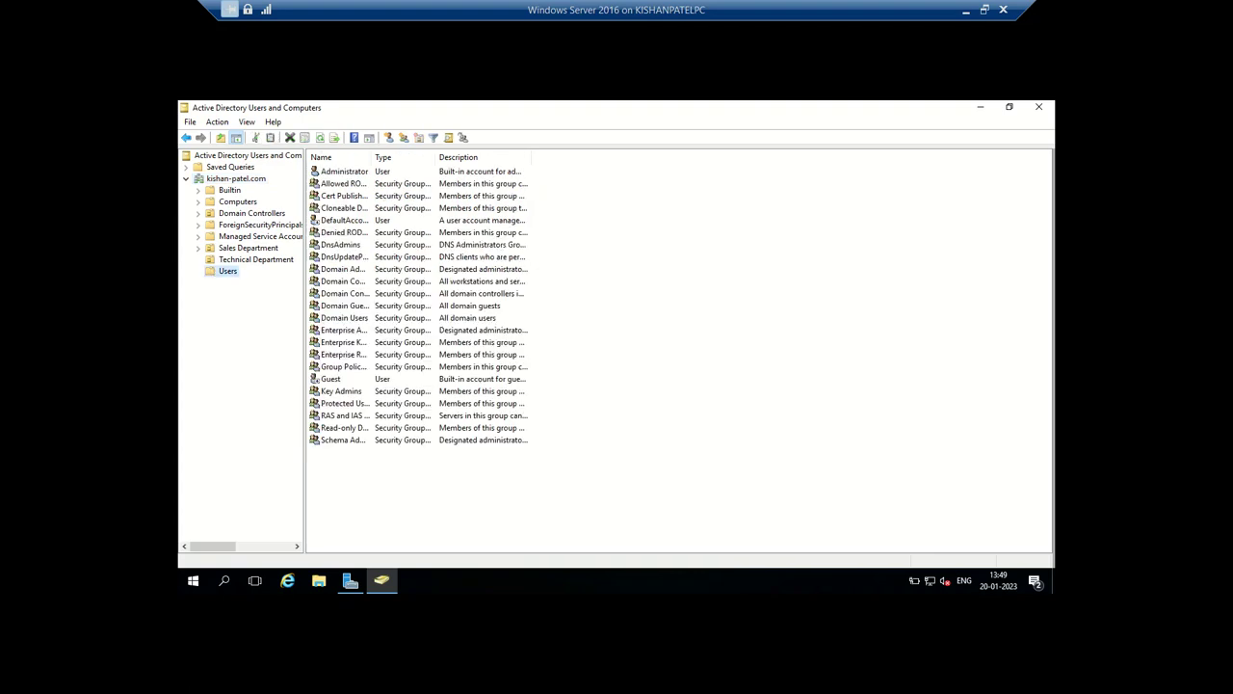
{"action": "left_click", "coordinate": [247, 248]}
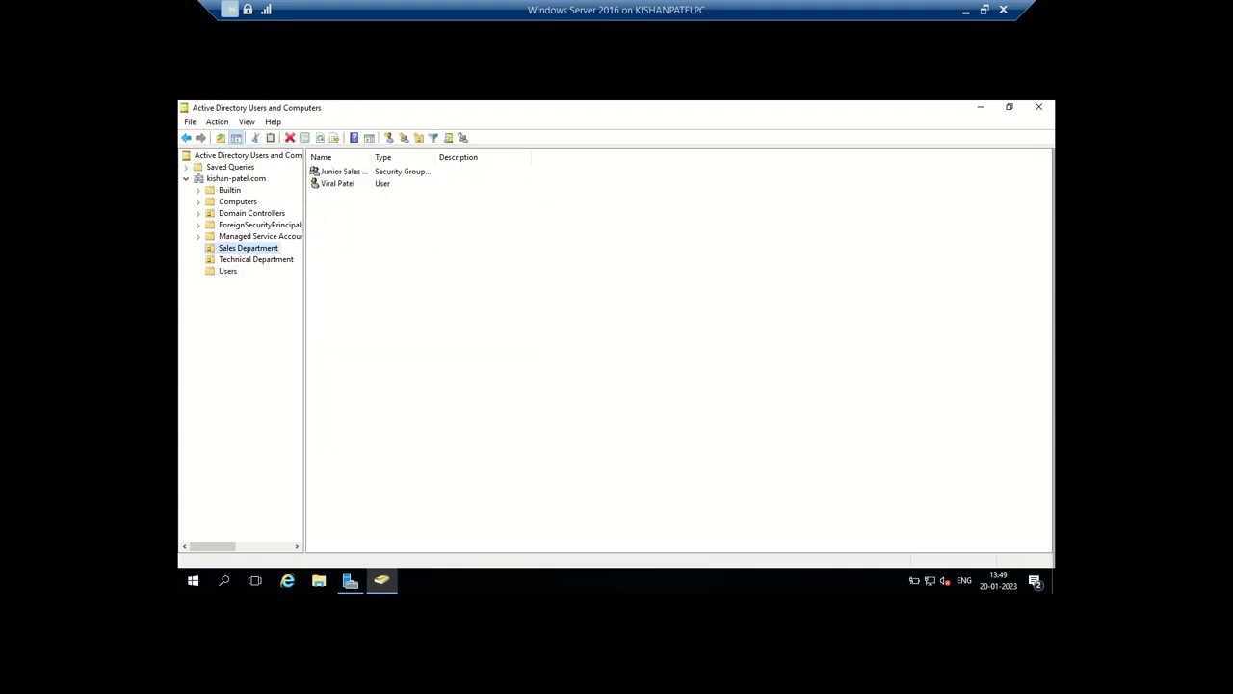
{"action": "left_click", "coordinate": [255, 259]}
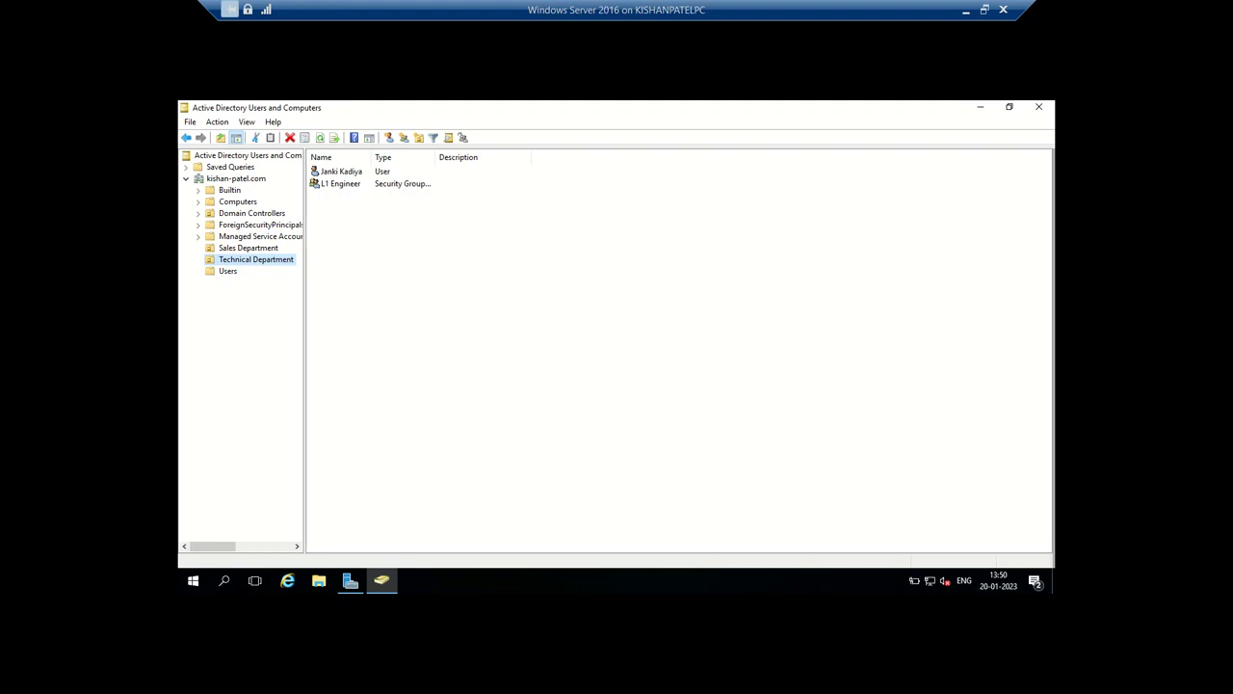
{"action": "left_click", "coordinate": [965, 9]}
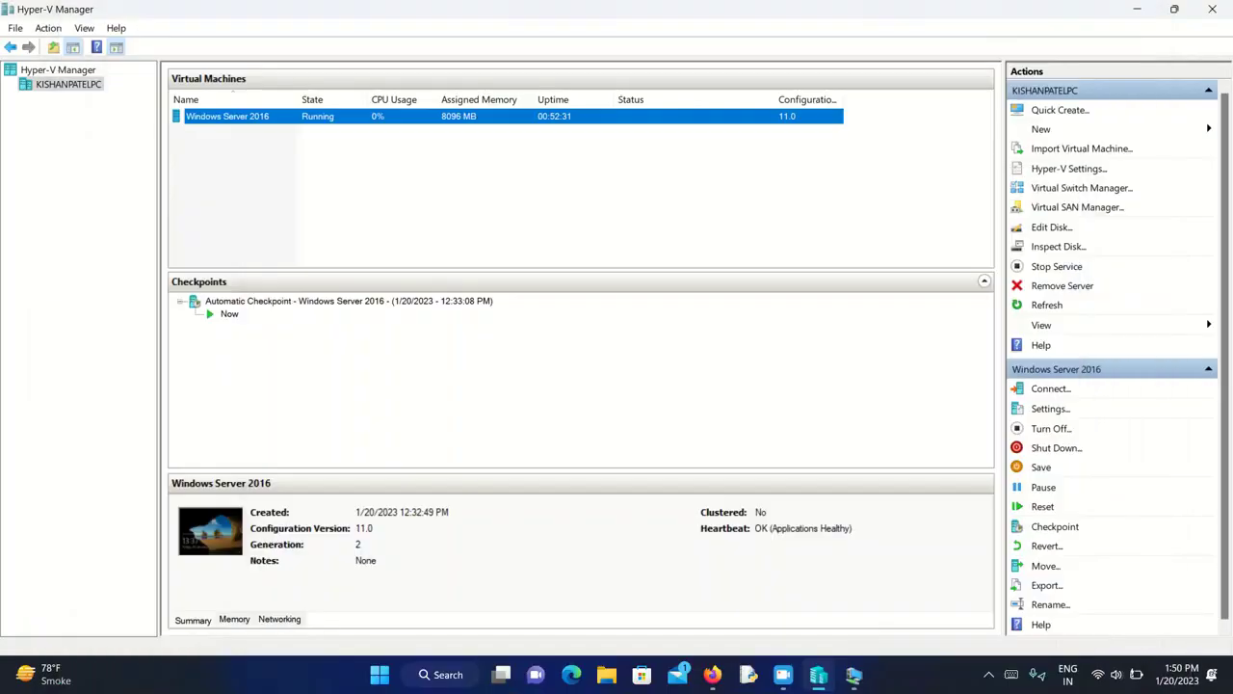
- Check that Azure AD Users lists three accounts with On-premises sync No, then return to the VM
{"action": "left_click", "coordinate": [711, 675]}
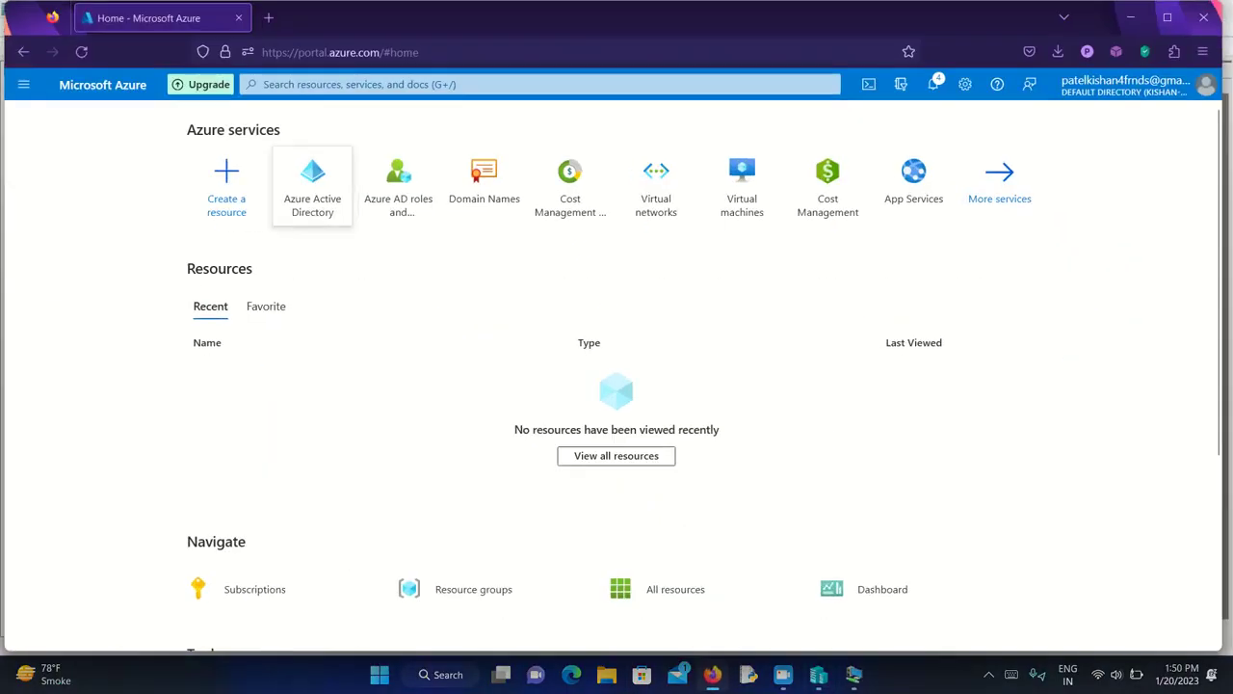
{"action": "left_click", "coordinate": [312, 185]}
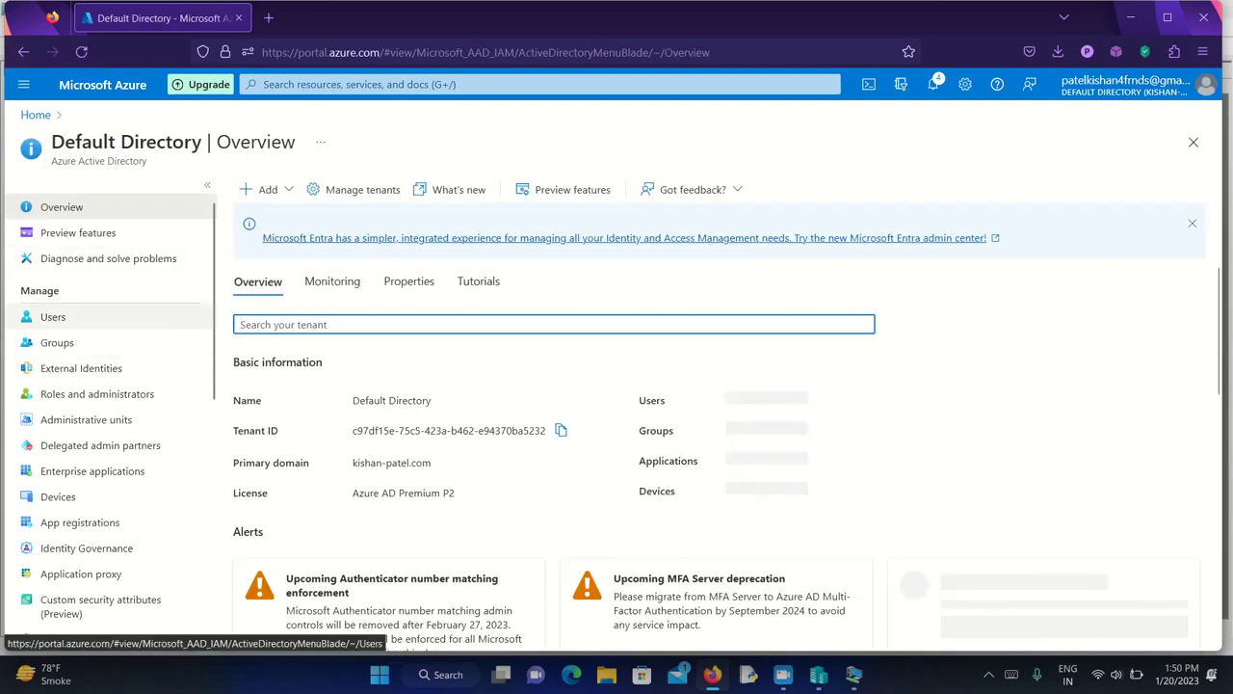
{"action": "left_click", "coordinate": [57, 317]}
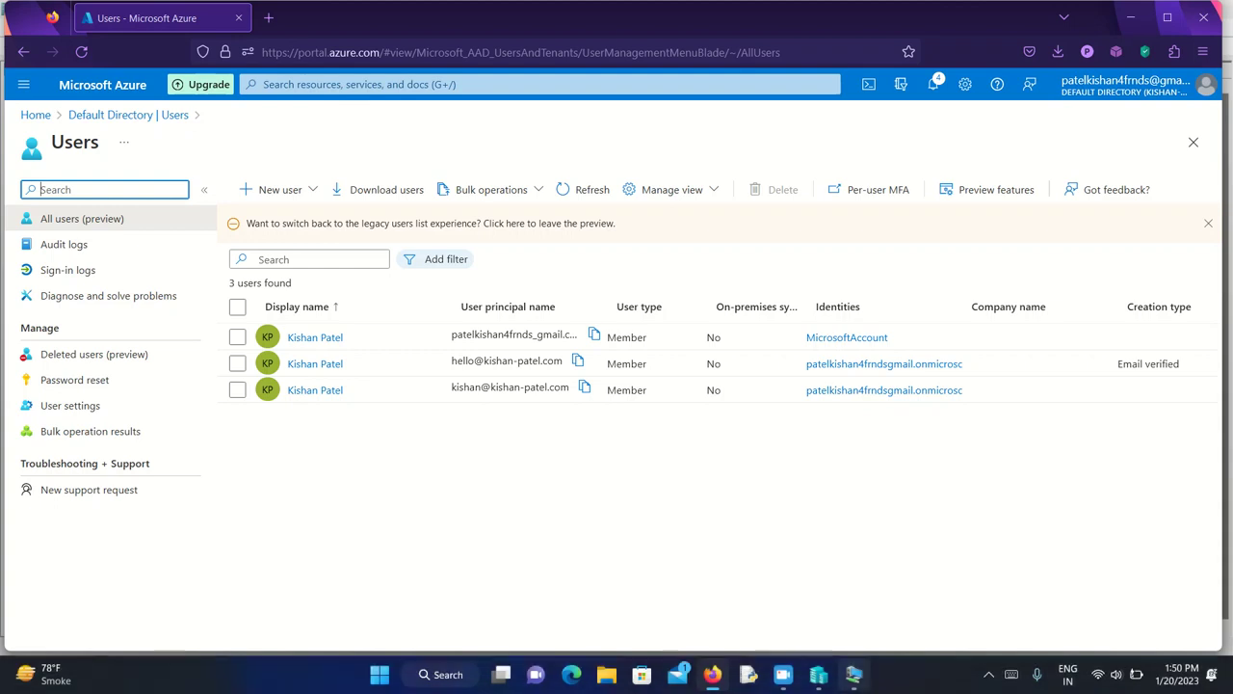
{"action": "left_click", "coordinate": [782, 674]}
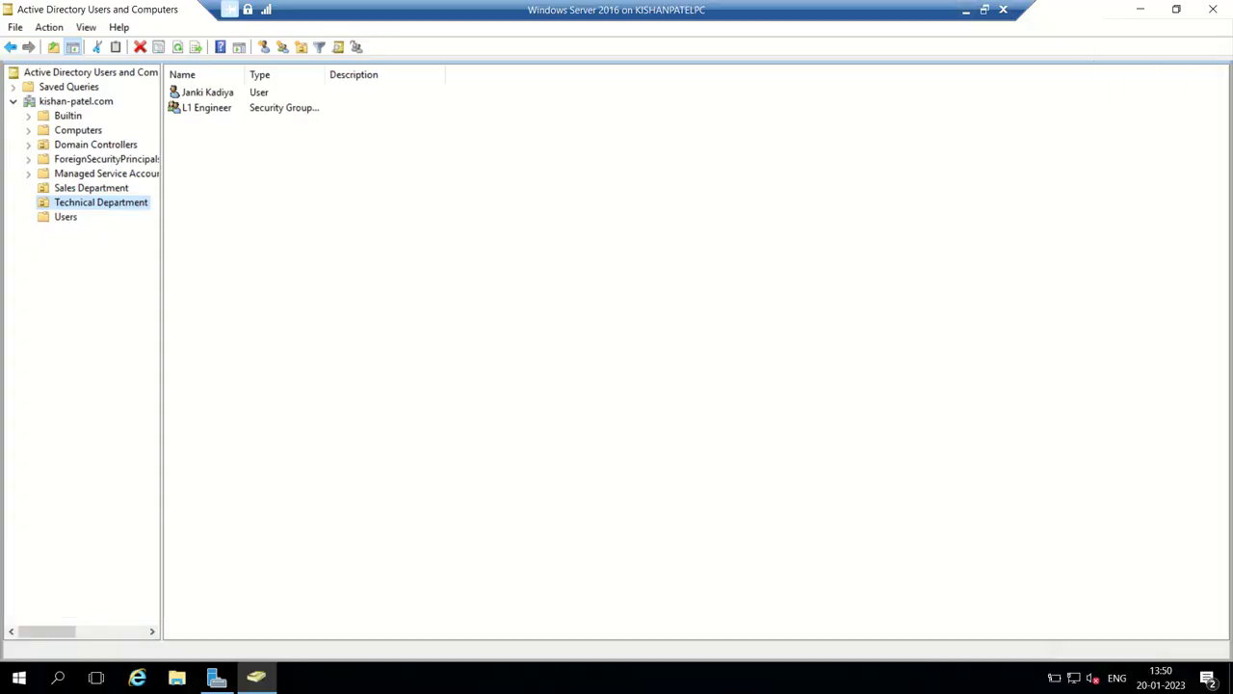
- Minimize Active Directory Users and Computers and Server Manager to reach the server desktop
{"action": "left_click", "coordinate": [965, 10]}
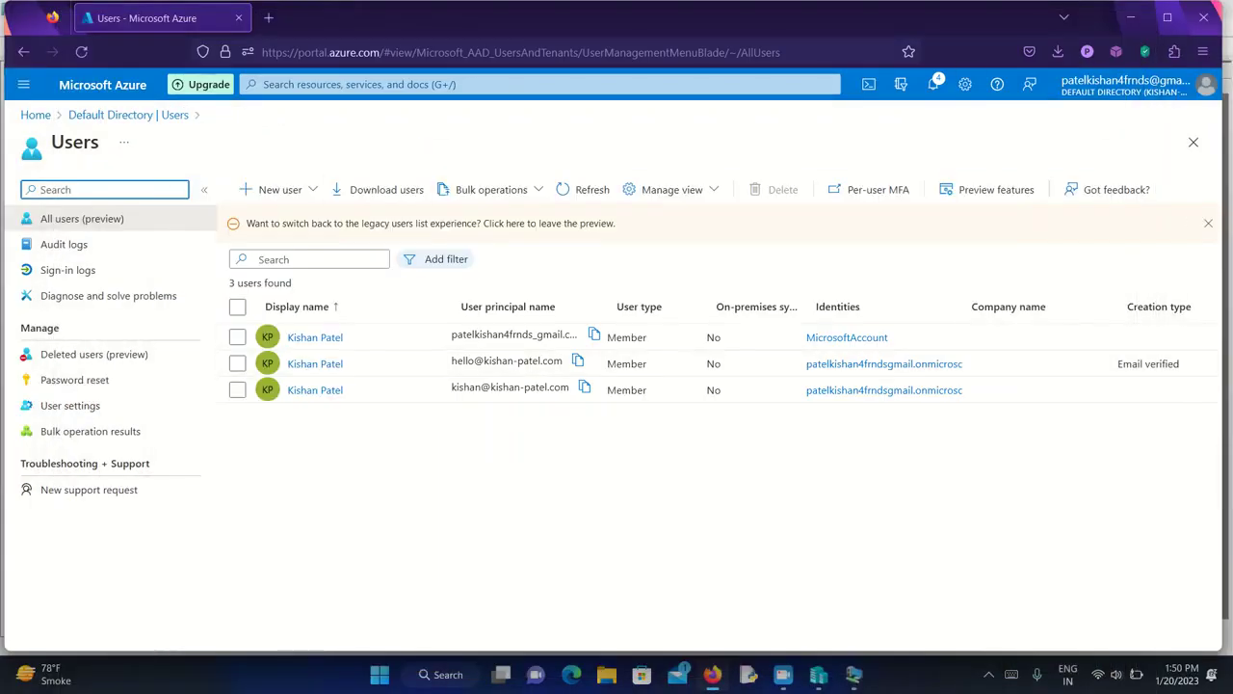
{"action": "key", "text": "alt+Tab"}
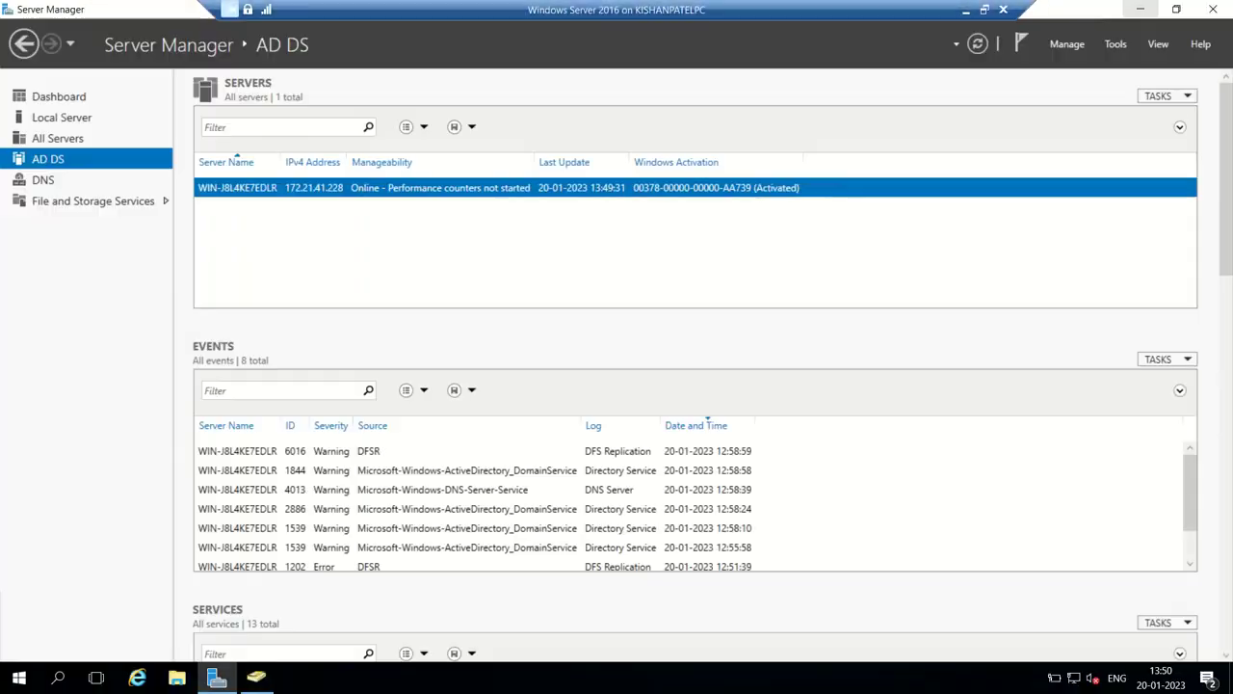
{"action": "left_click", "coordinate": [1140, 8]}
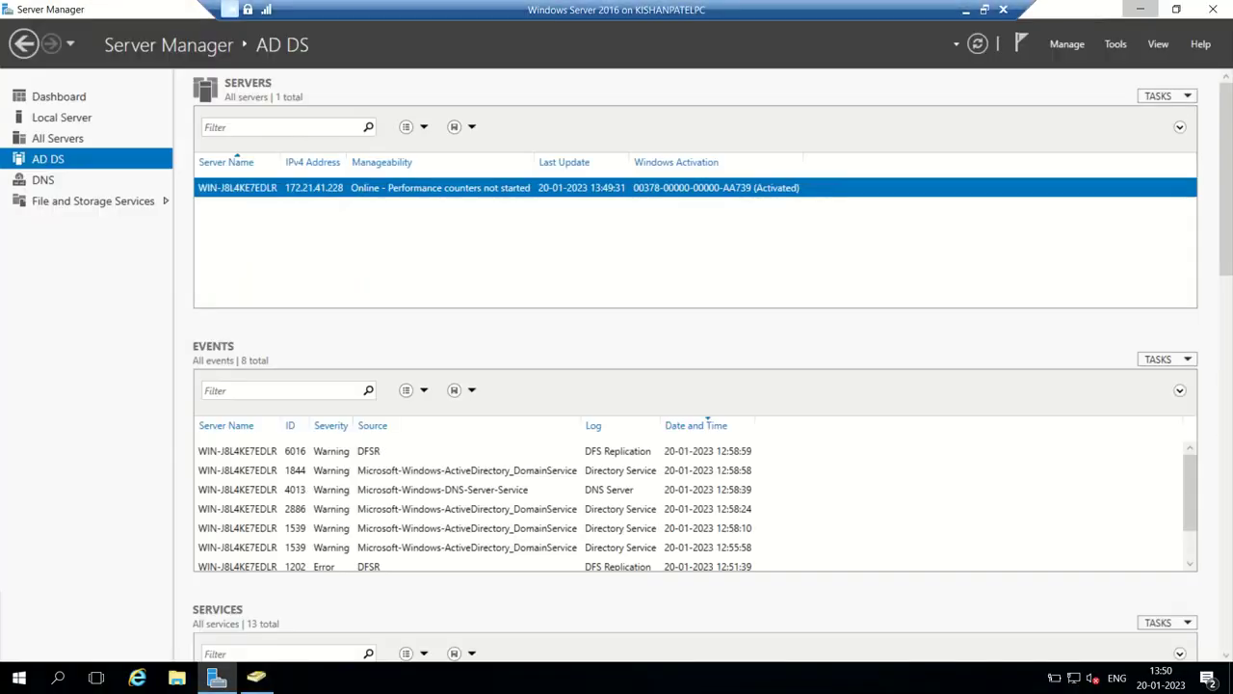
{"action": "left_click", "coordinate": [1140, 8]}
- Search Bing for 'microsoft azure ad connect' in Internet Explorer
{"action": "left_click", "coordinate": [137, 678]}
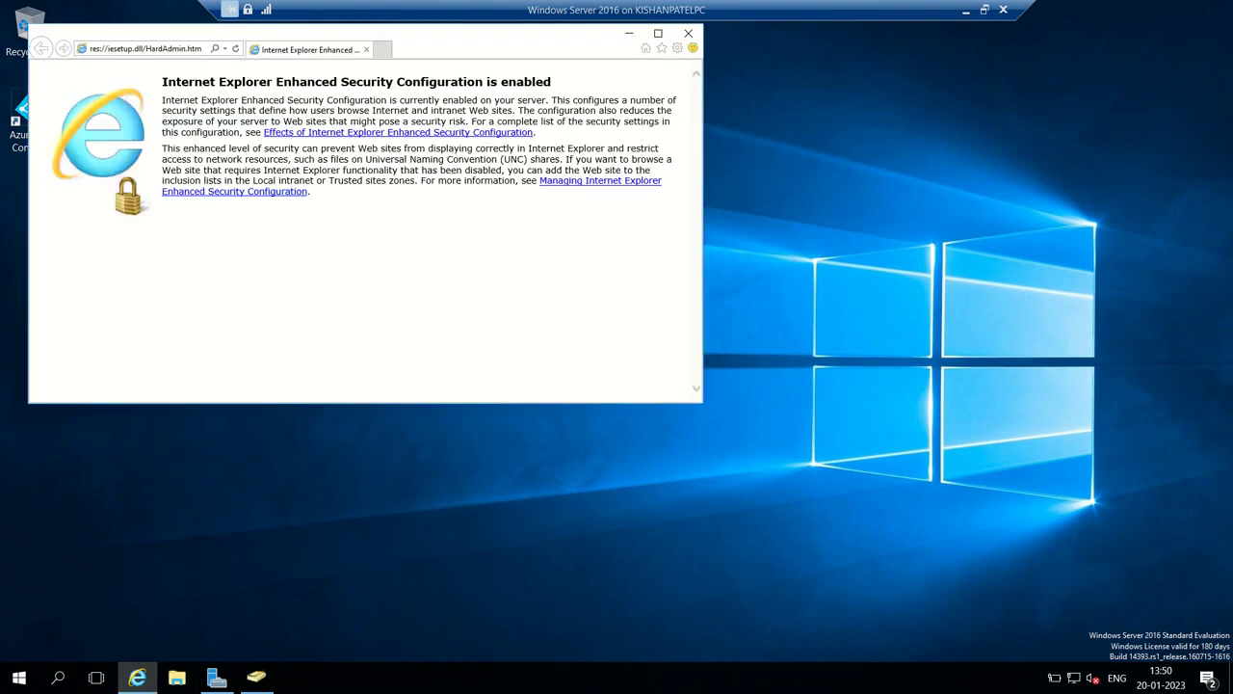
{"action": "left_click", "coordinate": [144, 48]}
{"action": "type", "text": "microsof"}
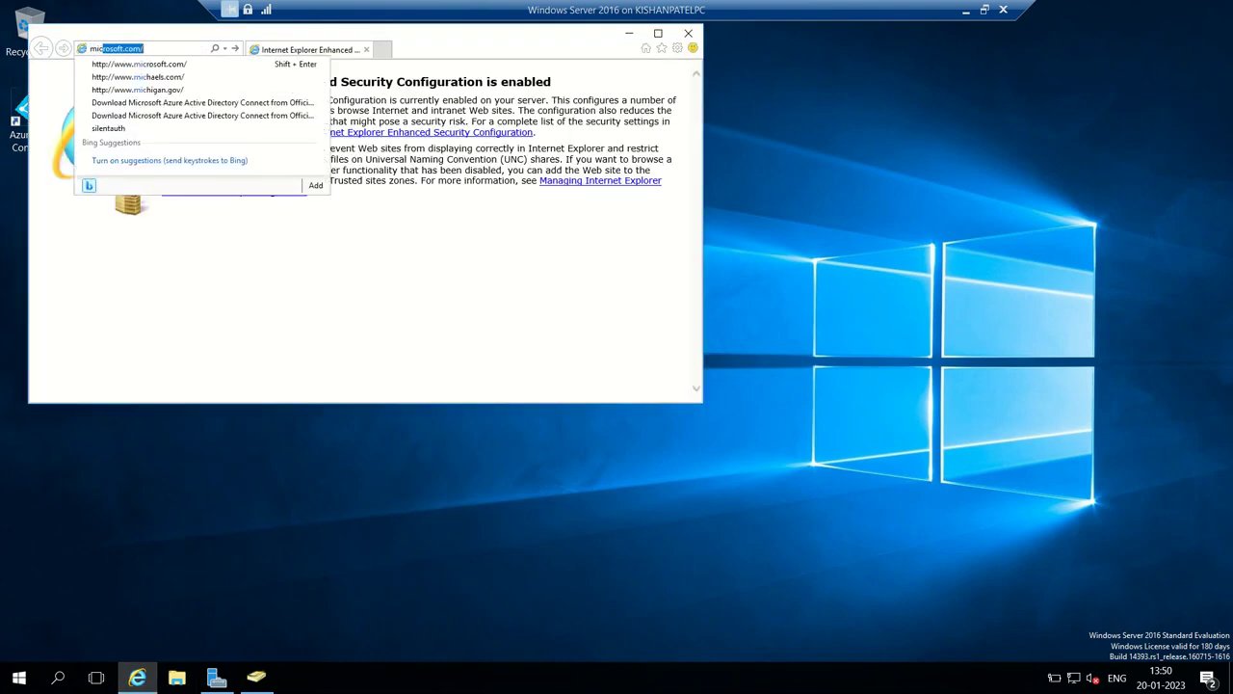
{"action": "type", "text": "t az"}
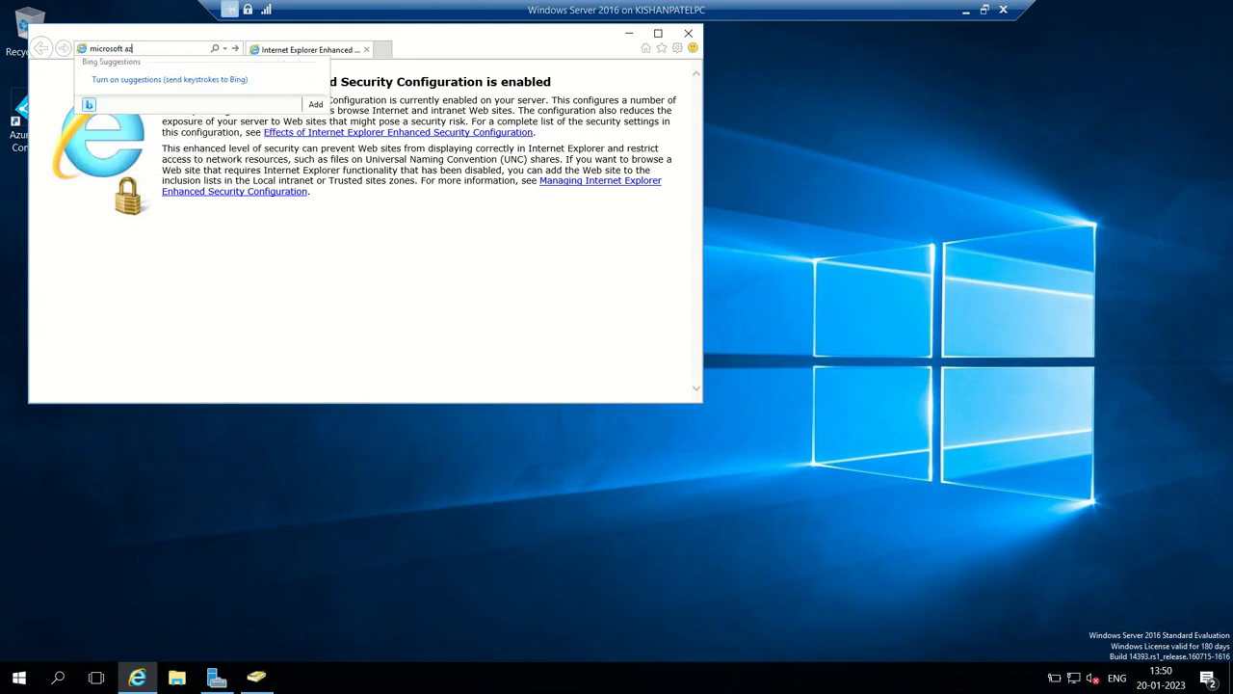
{"action": "type", "text": "ure ad connec"}
{"action": "type", "text": "t"}
{"action": "key", "text": "Return"}
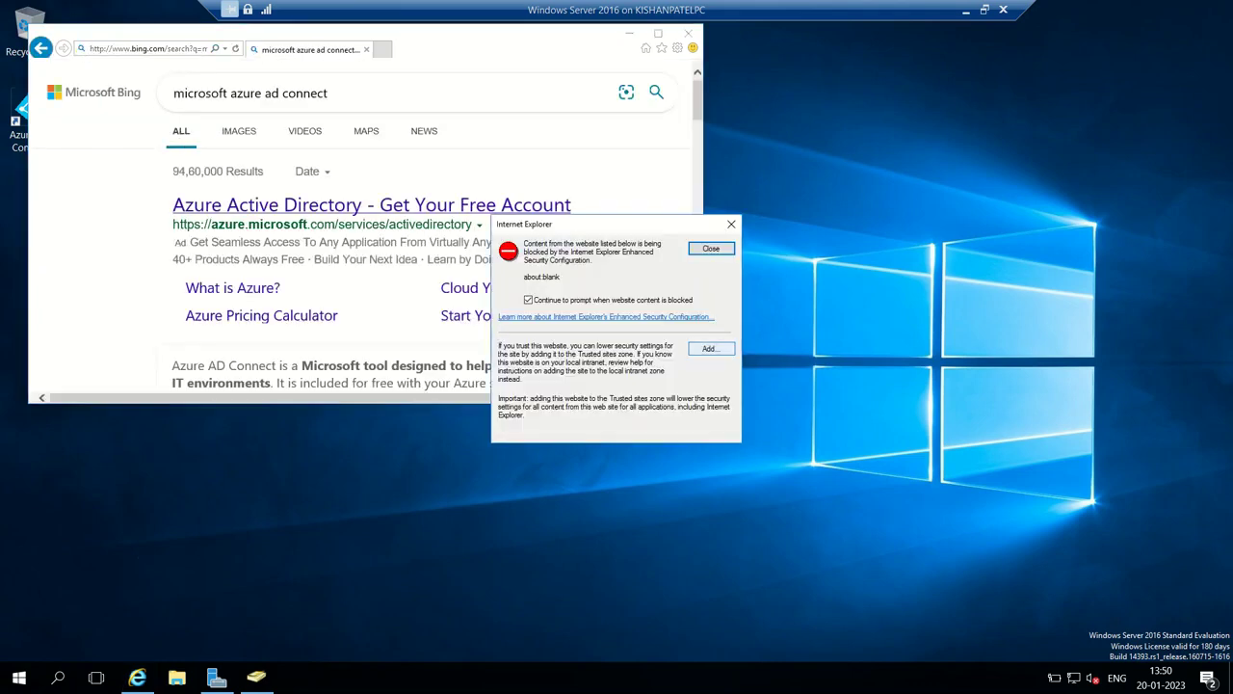
- Add about:blank to Trusted sites, dismiss the browser warnings, and scroll to the Azure AD Connect download result
{"action": "left_click", "coordinate": [711, 348]}
{"action": "left_click", "coordinate": [706, 319]}
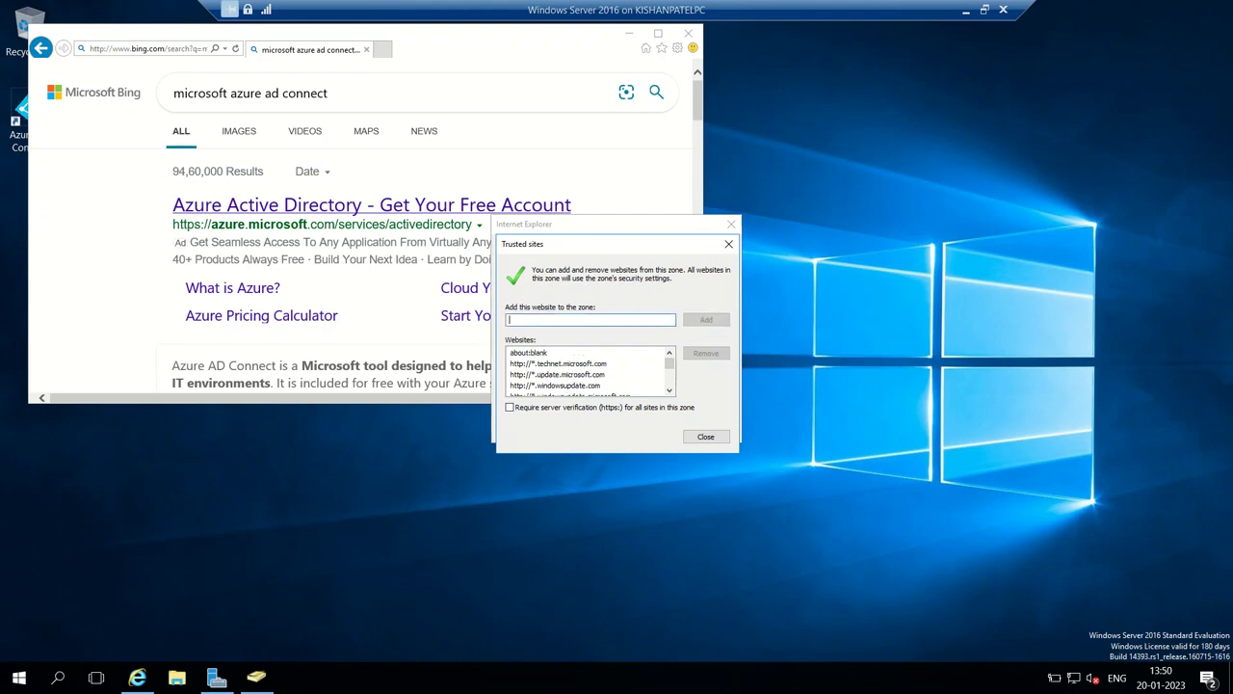
{"action": "left_click", "coordinate": [705, 436]}
{"action": "left_click", "coordinate": [710, 247]}
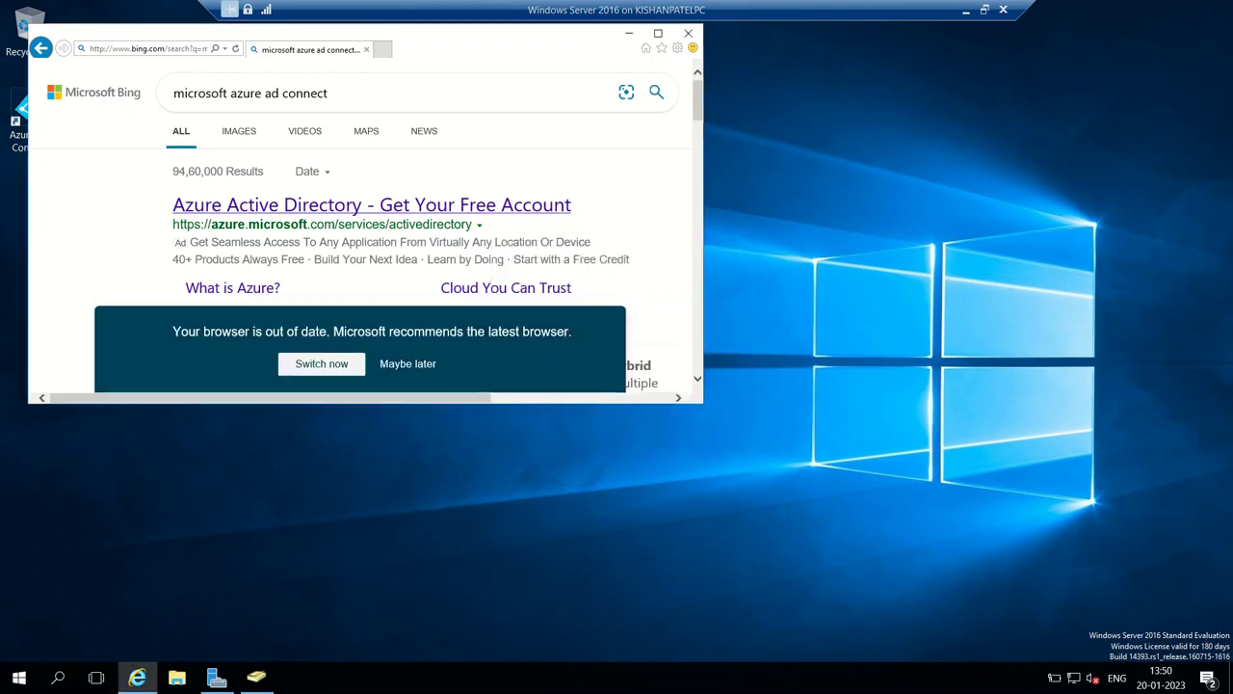
{"action": "left_click", "coordinate": [408, 360]}
{"action": "scroll", "coordinate": [362, 221], "scroll_direction": "down", "scroll_amount": 10}
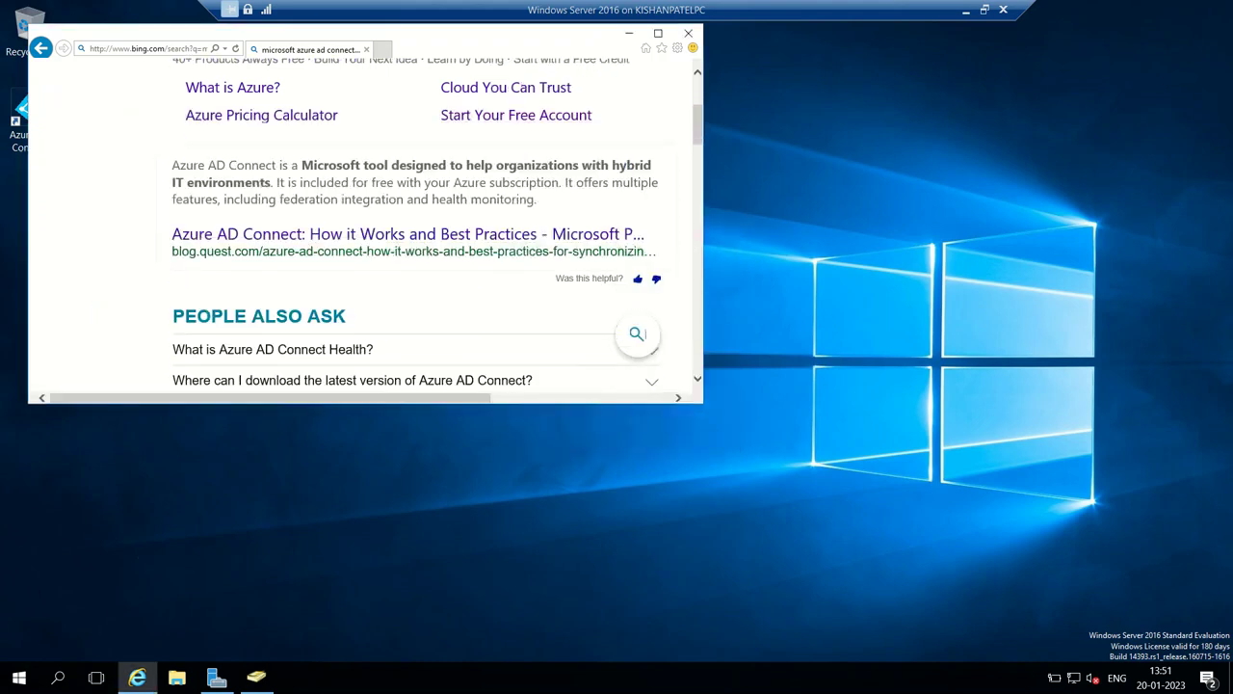
{"action": "scroll", "coordinate": [362, 232], "scroll_direction": "up", "scroll_amount": 3}
{"action": "scroll", "coordinate": [361, 231], "scroll_direction": "down", "scroll_amount": 3}
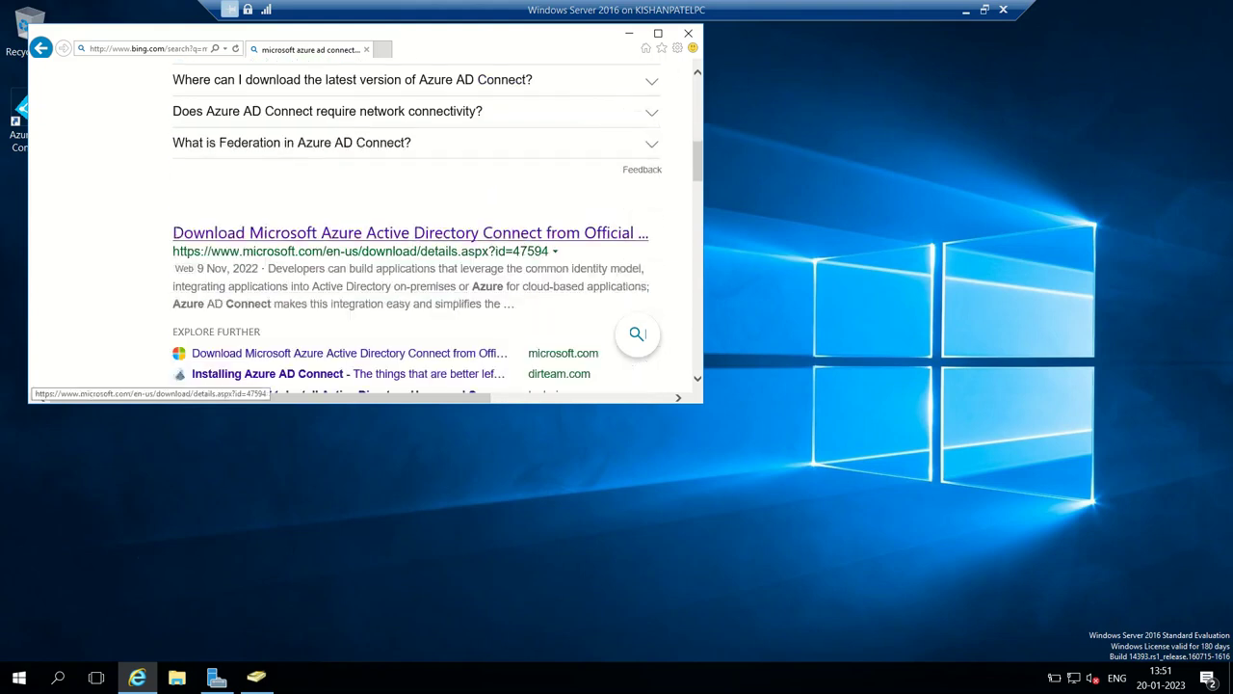
{"action": "left_click", "coordinate": [410, 232]}
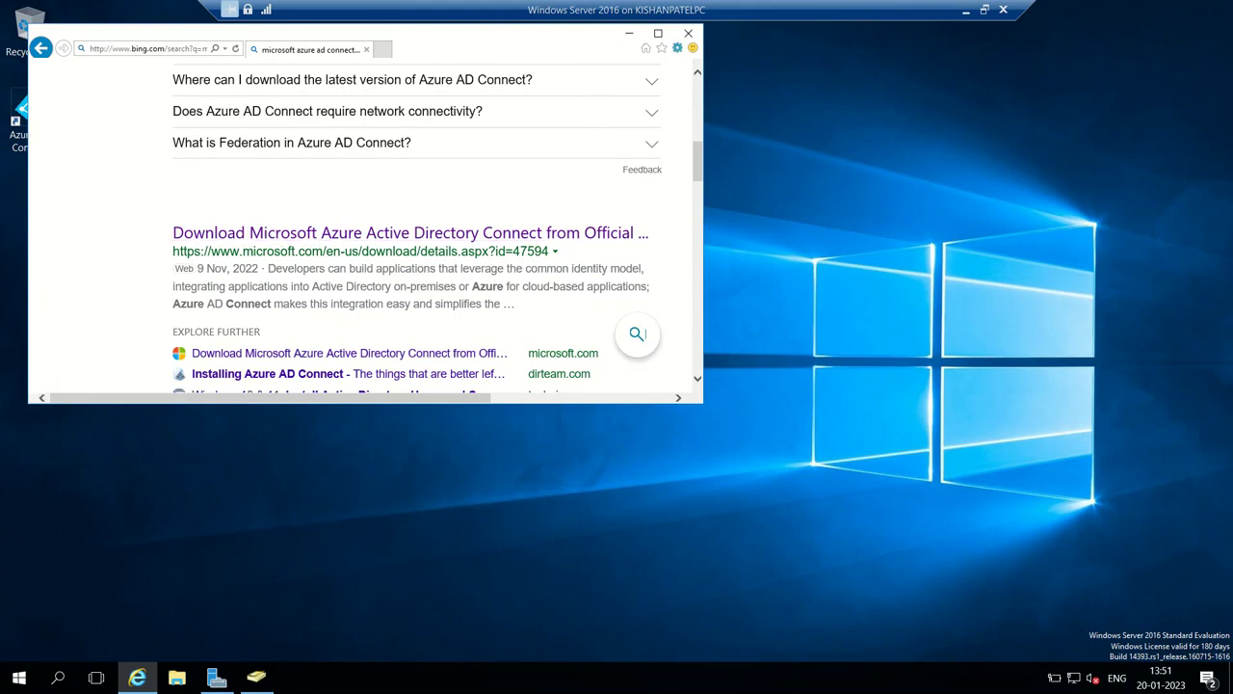
- Open Internet Explorer's Manage add-ons window and close it again
{"action": "left_click", "coordinate": [677, 47]}
{"action": "mouse_move", "coordinate": [563, 91]}
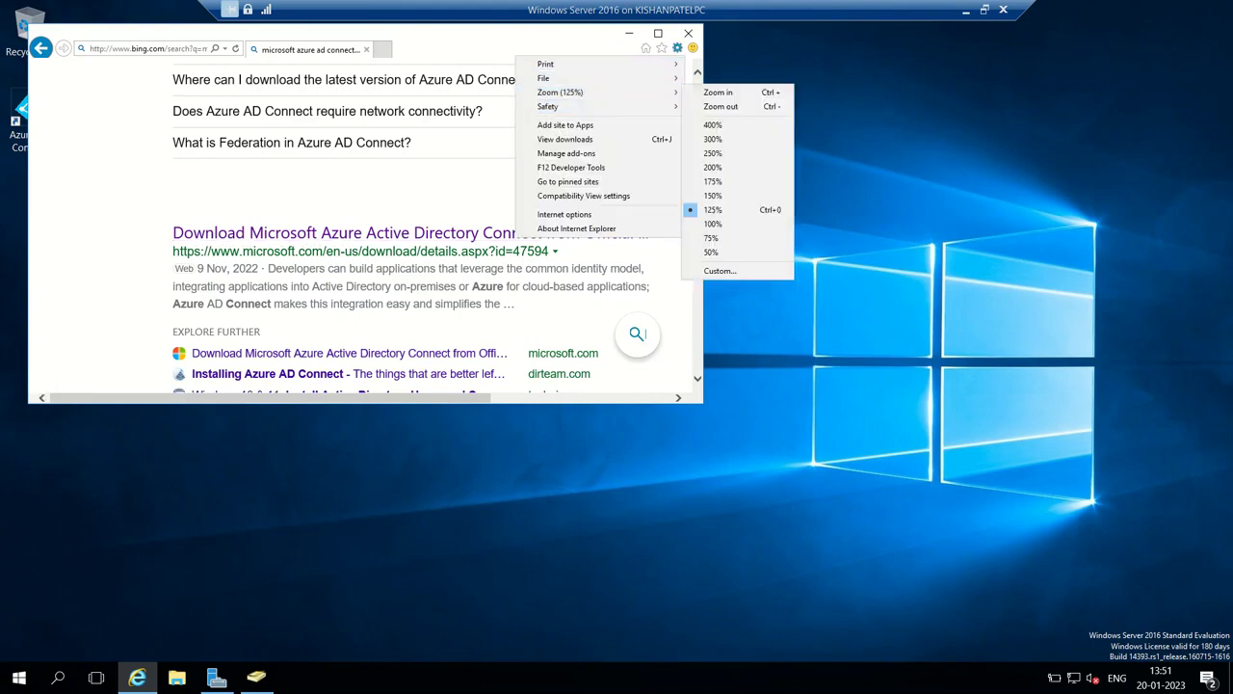
{"action": "left_click", "coordinate": [567, 153]}
{"action": "left_click", "coordinate": [672, 37]}
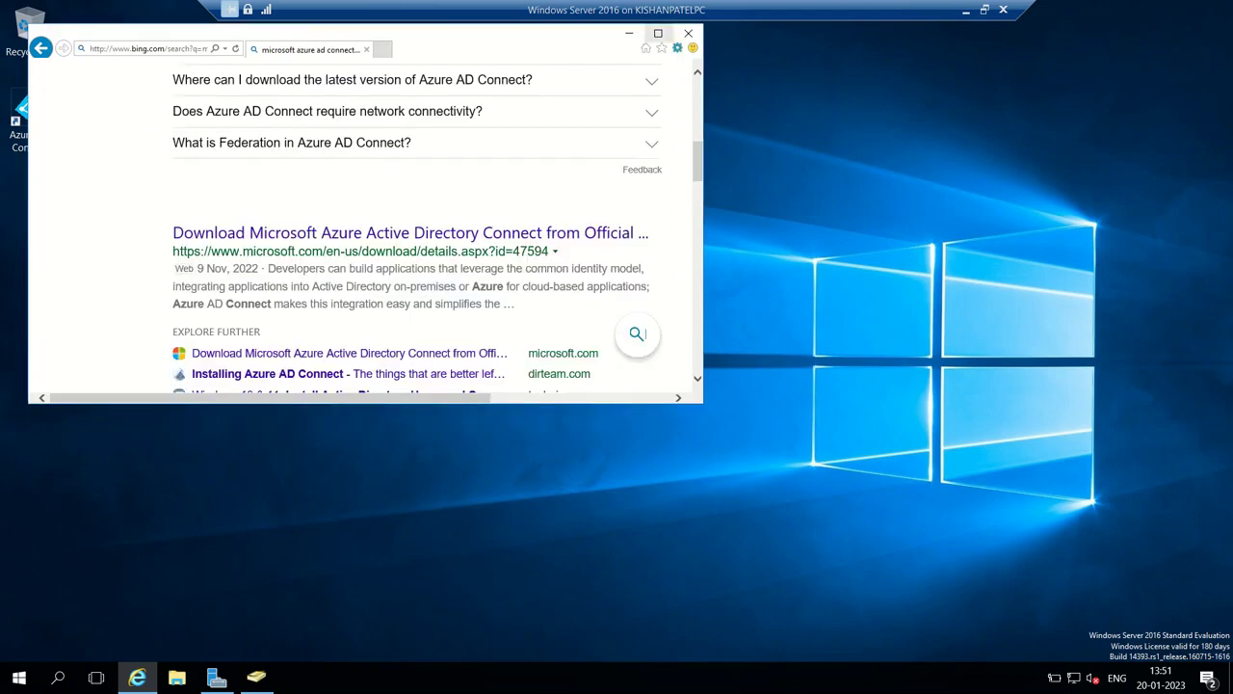
- Run AzureADConnect.msi from the downloads list, cancel its setup, and minimize Internet Explorer
{"action": "left_click", "coordinate": [677, 48]}
{"action": "left_click", "coordinate": [558, 135]}
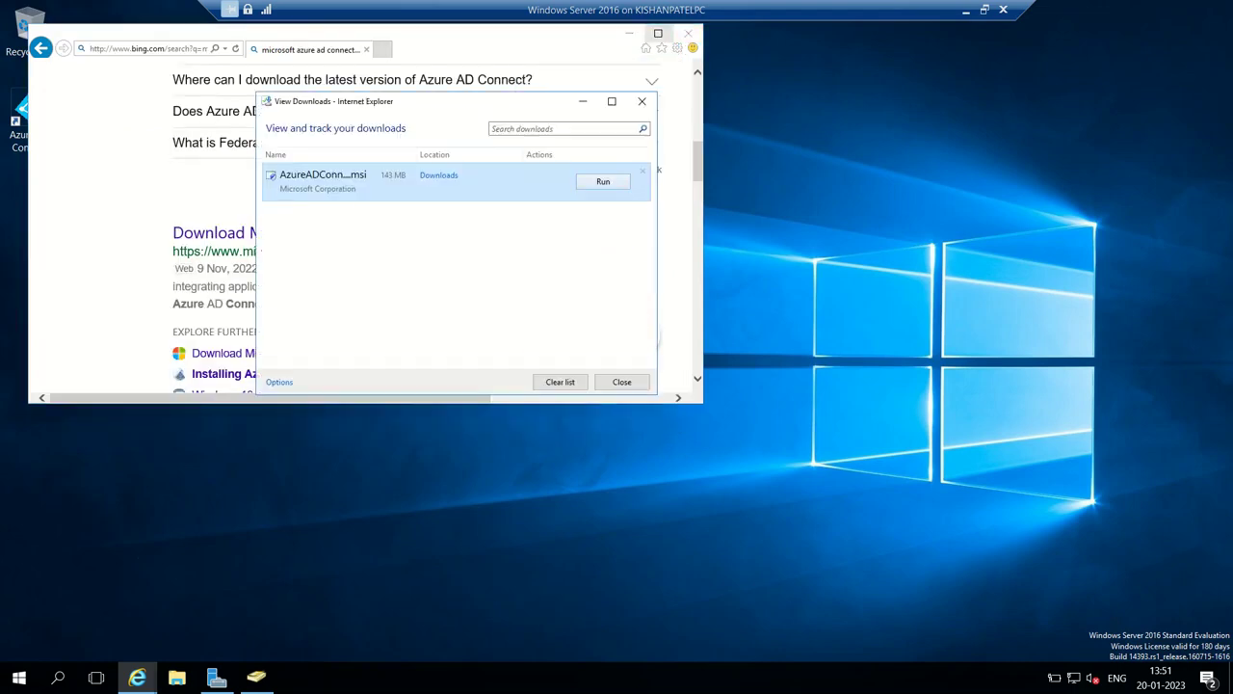
{"action": "key", "text": "Return"}
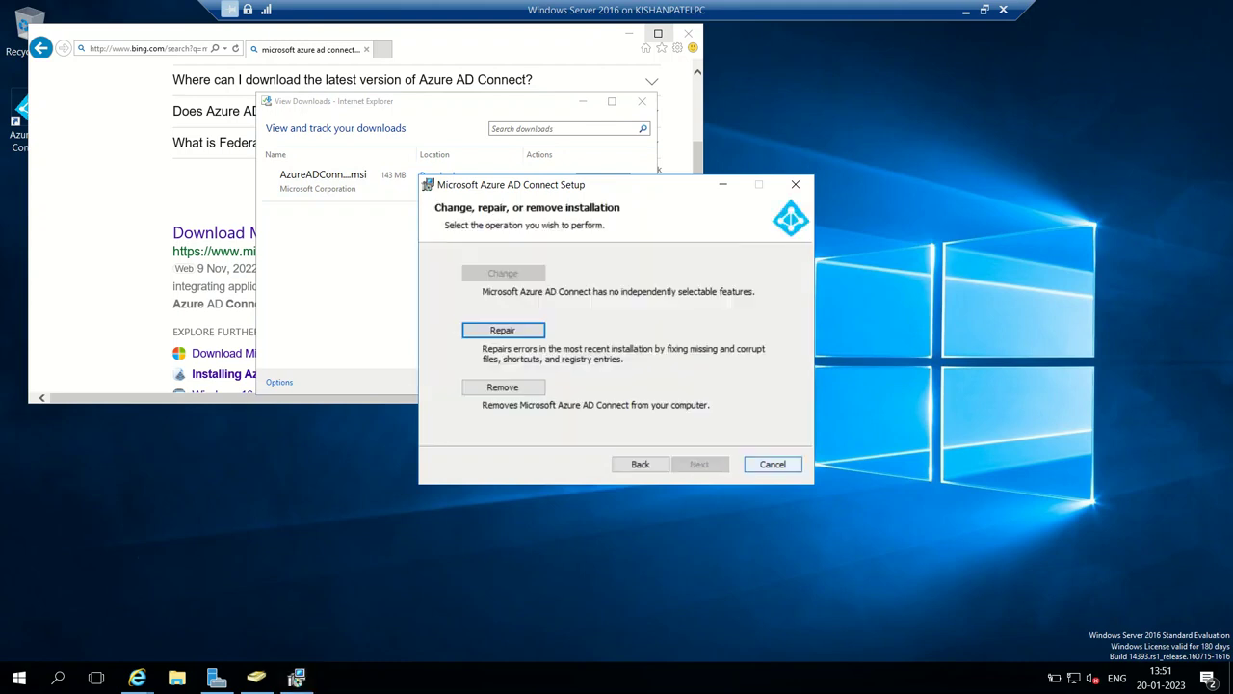
{"action": "key", "text": "Escape"}
{"action": "key", "text": "Left"}
{"action": "key", "text": "Return"}
{"action": "key", "text": "Return"}
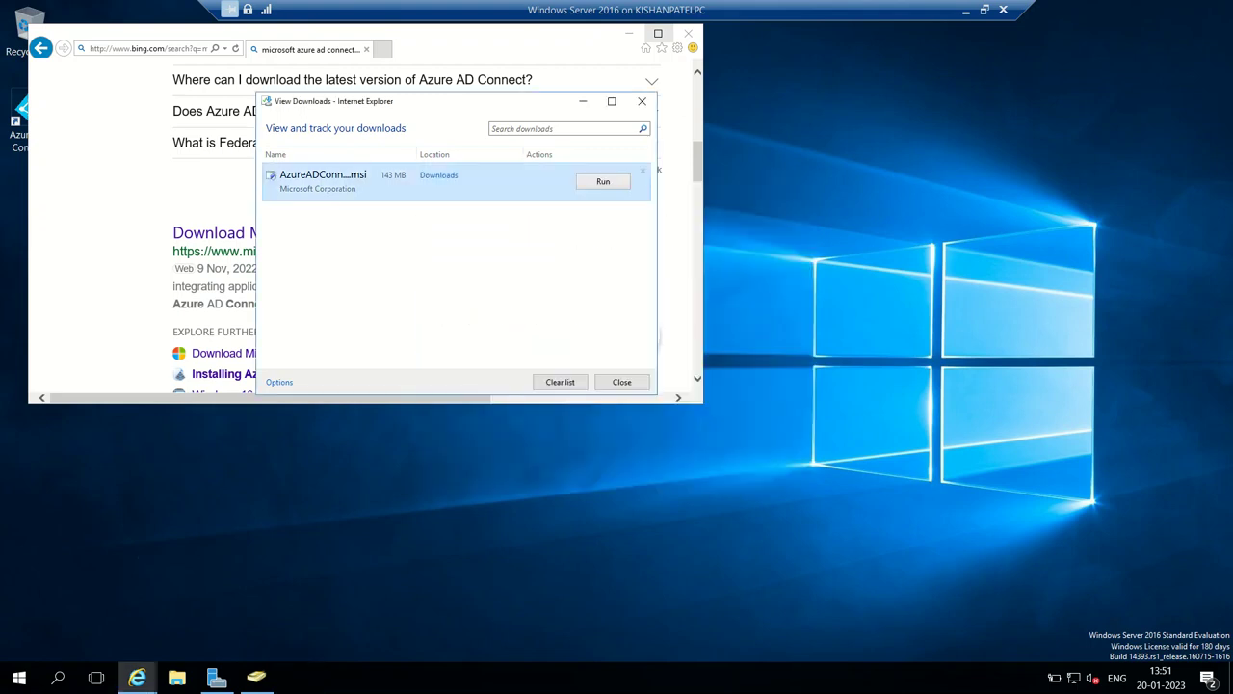
{"action": "left_click", "coordinate": [621, 382]}
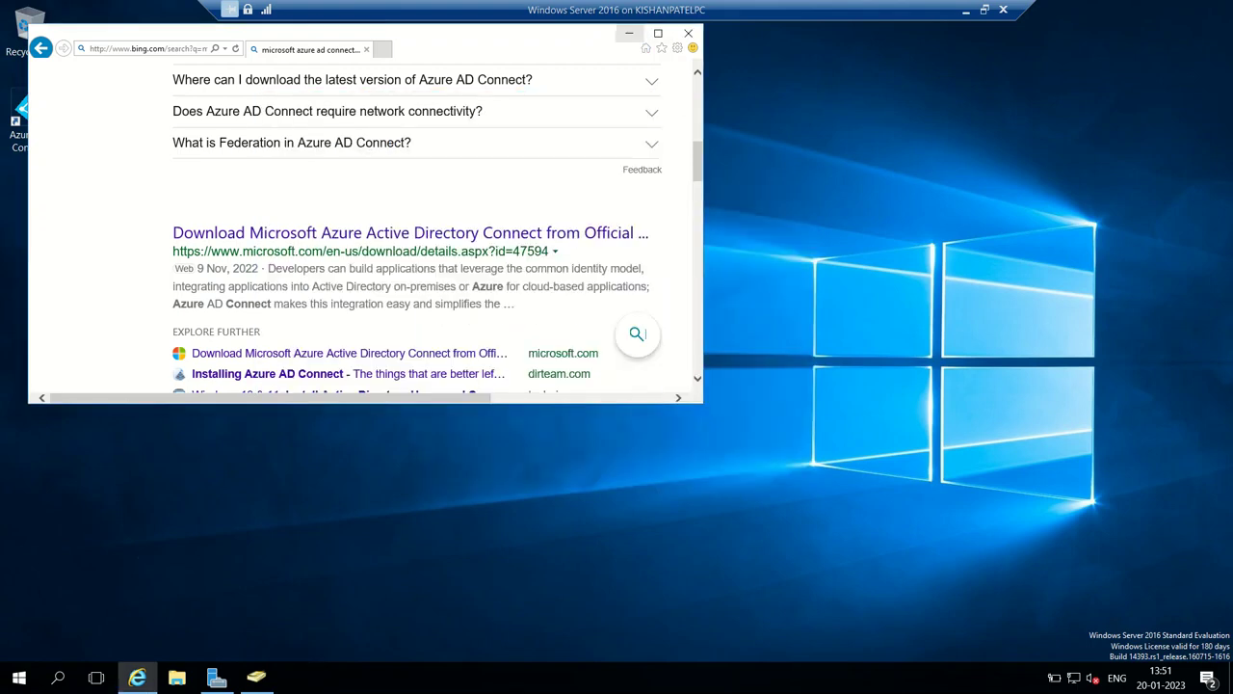
{"action": "left_click", "coordinate": [628, 33]}
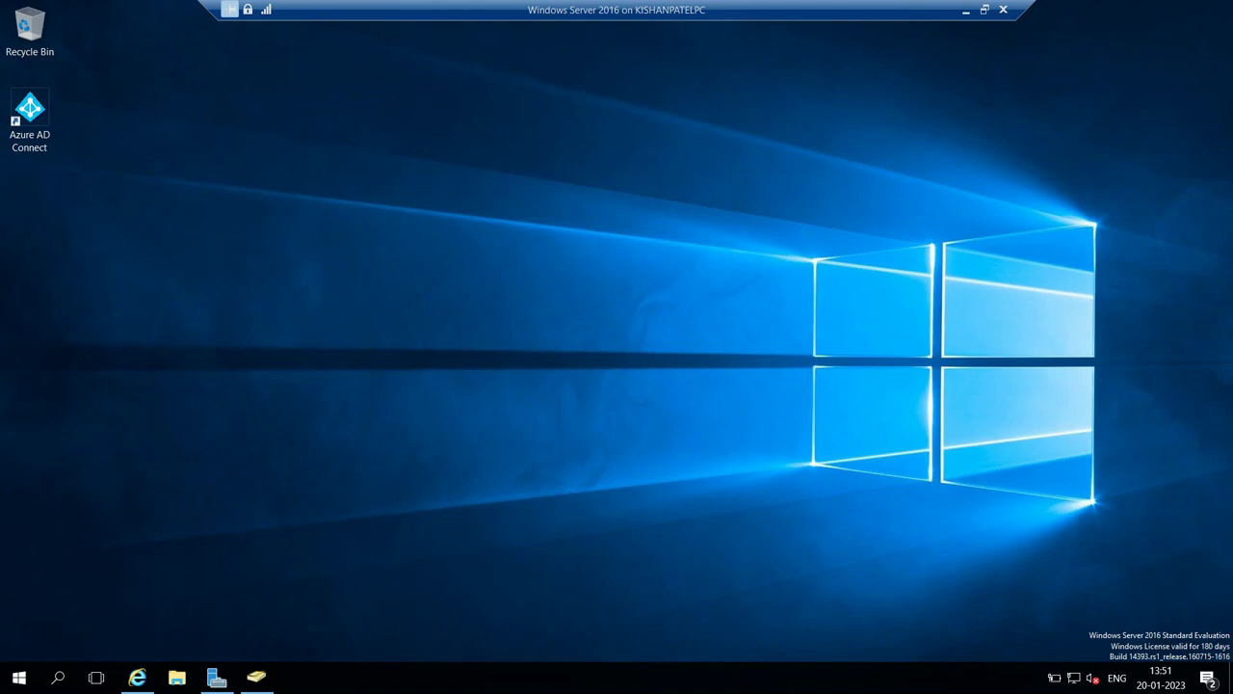
- Verify the custom-domain user's assigned role is Global Administrator, then switch back to Hyper-V Manager
{"action": "left_click", "coordinate": [965, 10]}
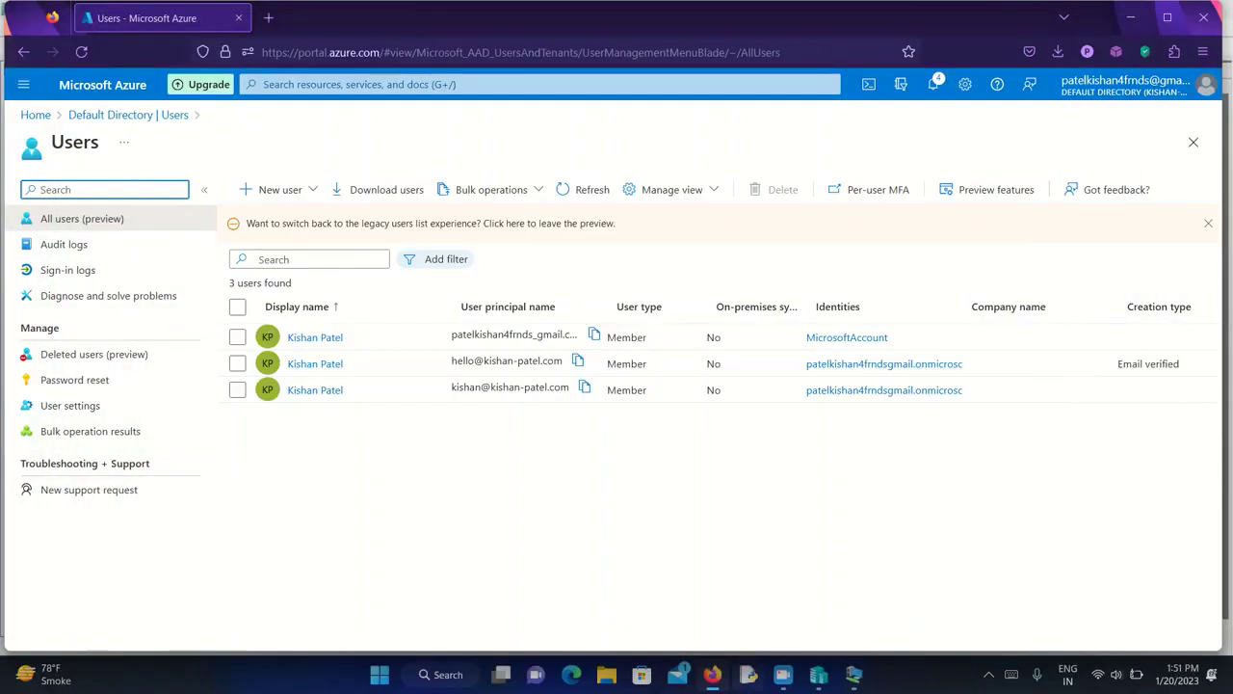
{"action": "key", "text": "alt+Tab"}
{"action": "key", "text": "alt+Tab"}
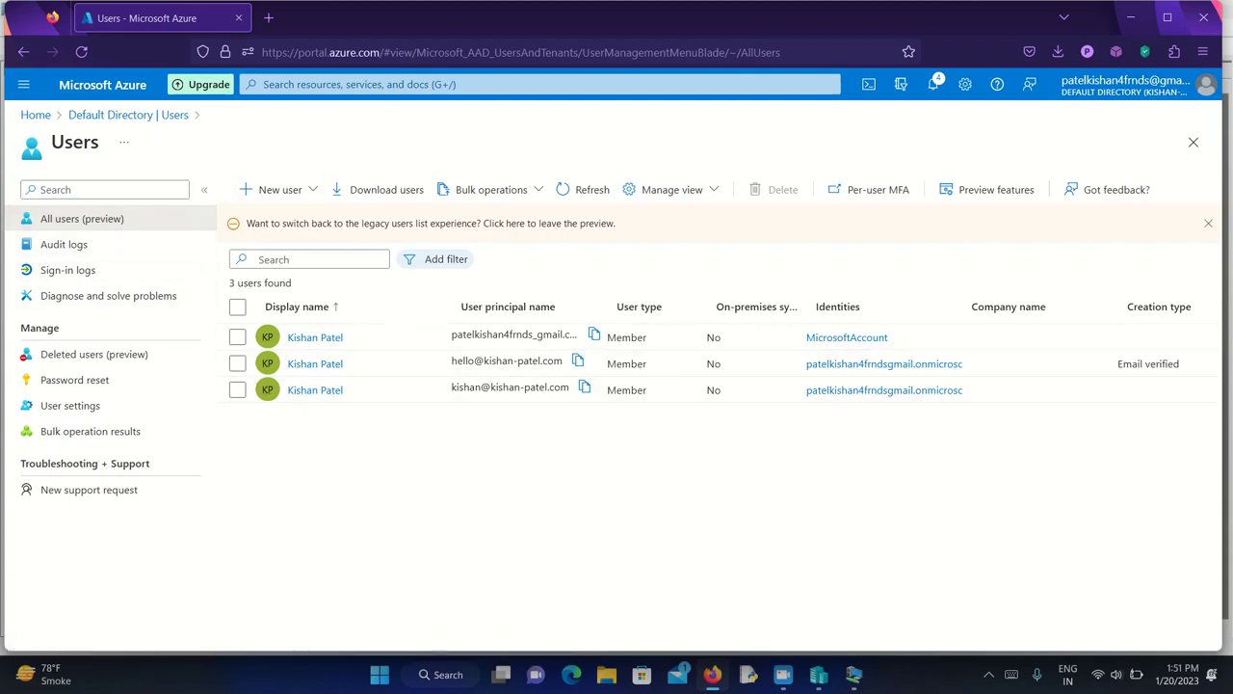
{"action": "left_click", "coordinate": [315, 390]}
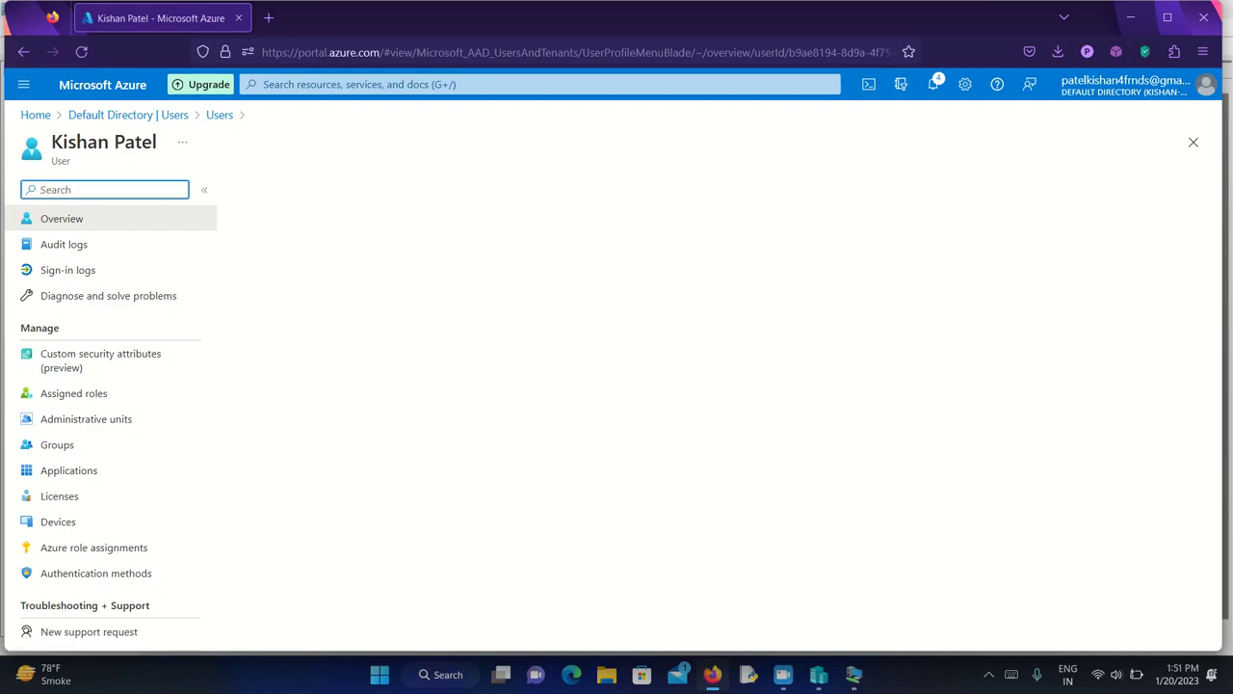
{"action": "scroll", "coordinate": [617, 433], "scroll_direction": "down", "scroll_amount": 3}
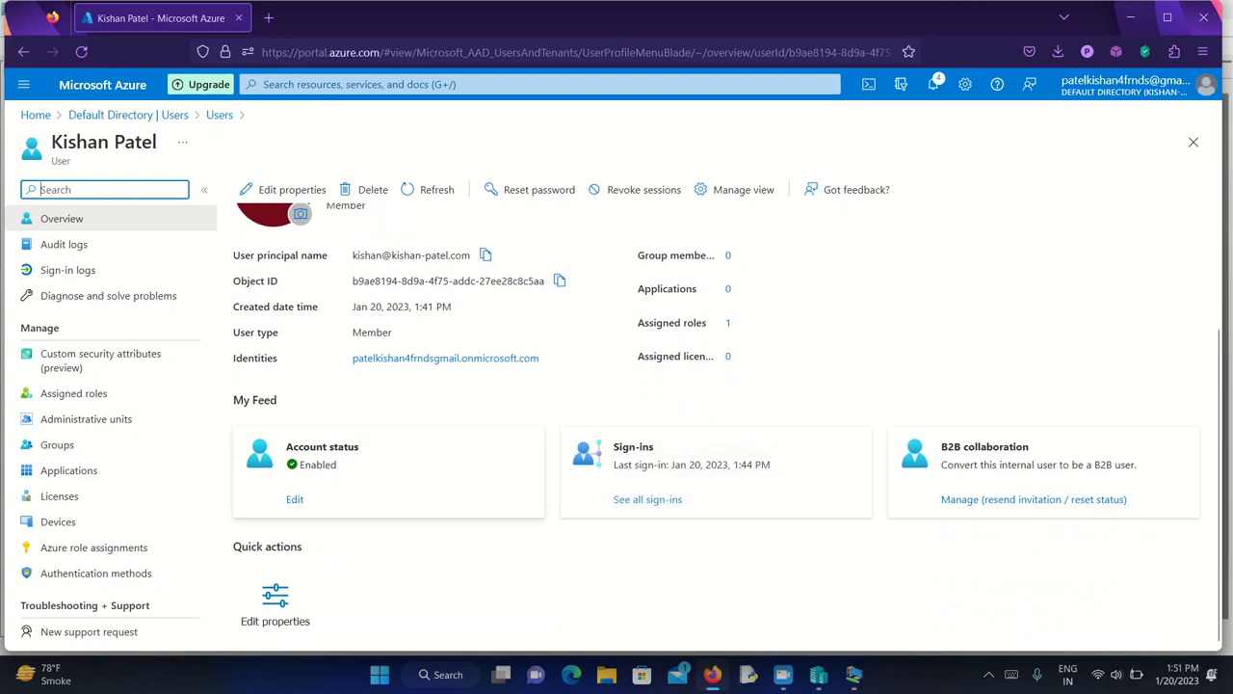
{"action": "left_click", "coordinate": [728, 323]}
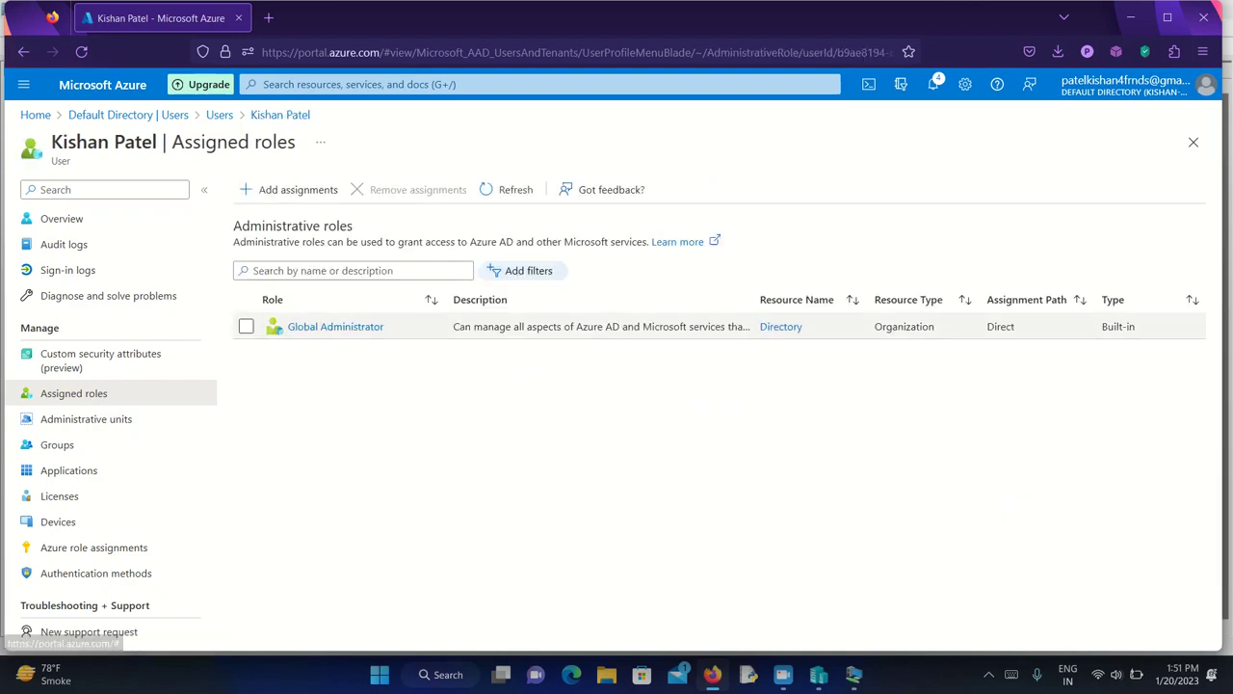
{"action": "left_click", "coordinate": [1193, 141]}
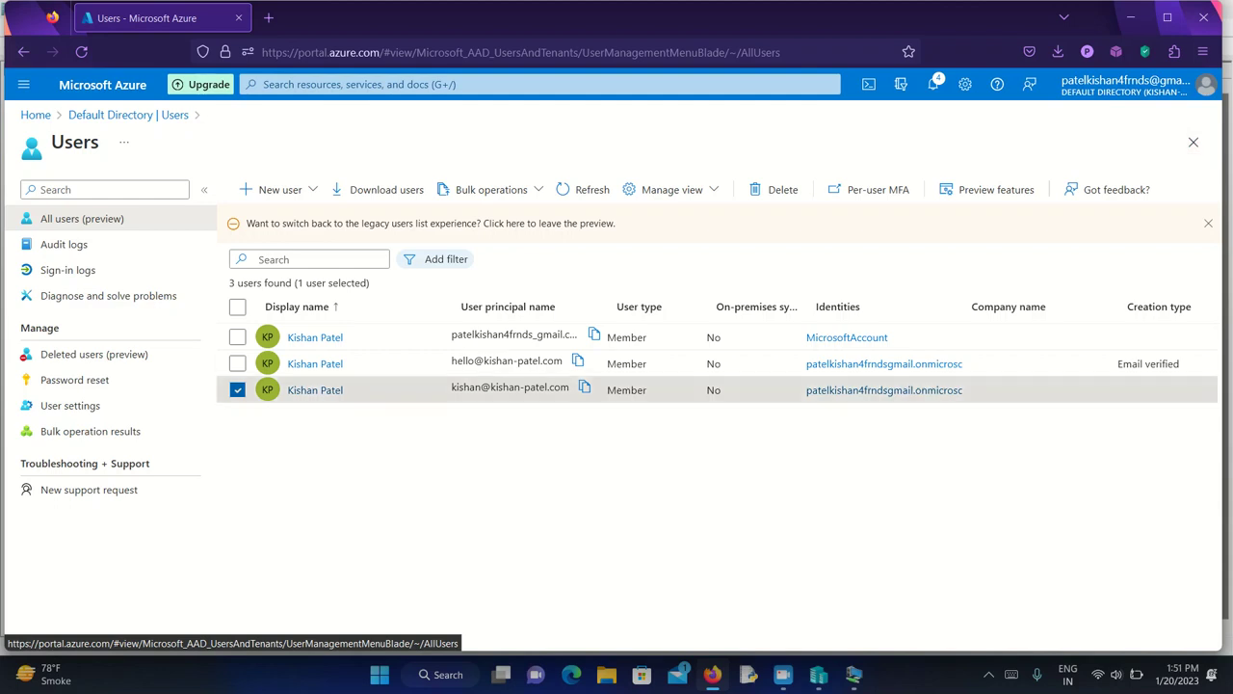
{"action": "left_click", "coordinate": [818, 674]}
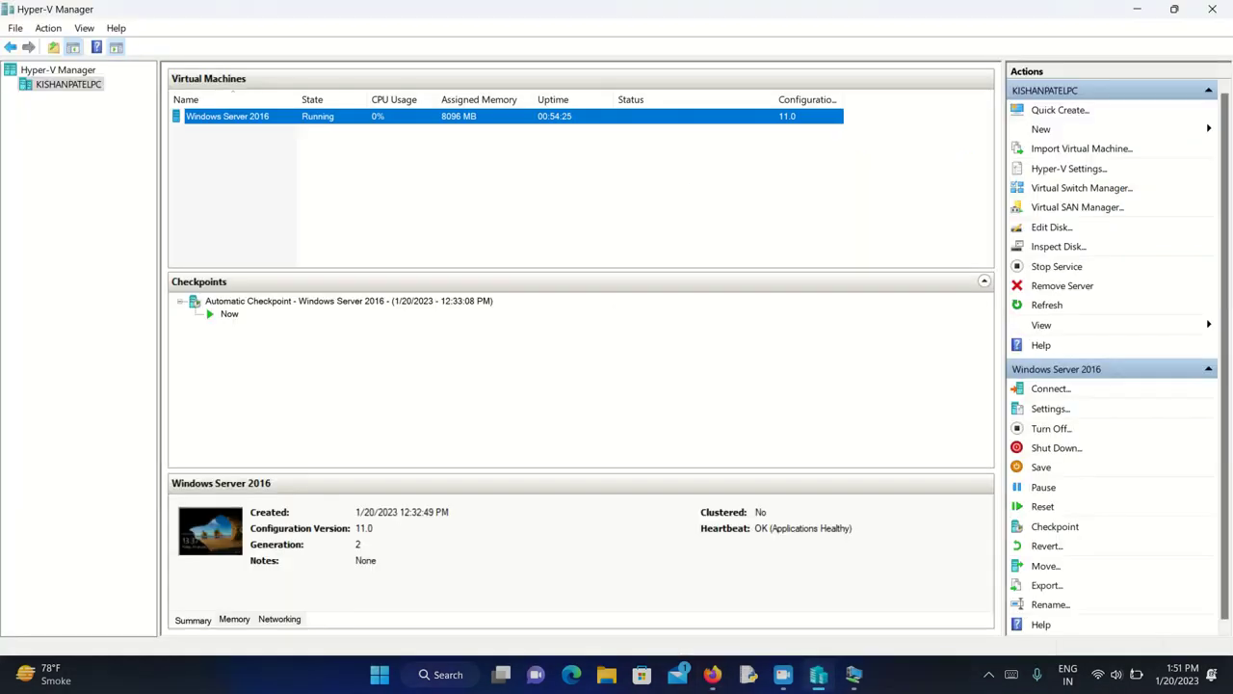
- Reconnect to the Windows Server 2016 VM and launch the Azure AD Connect desktop shortcut
{"action": "key", "text": "Return"}
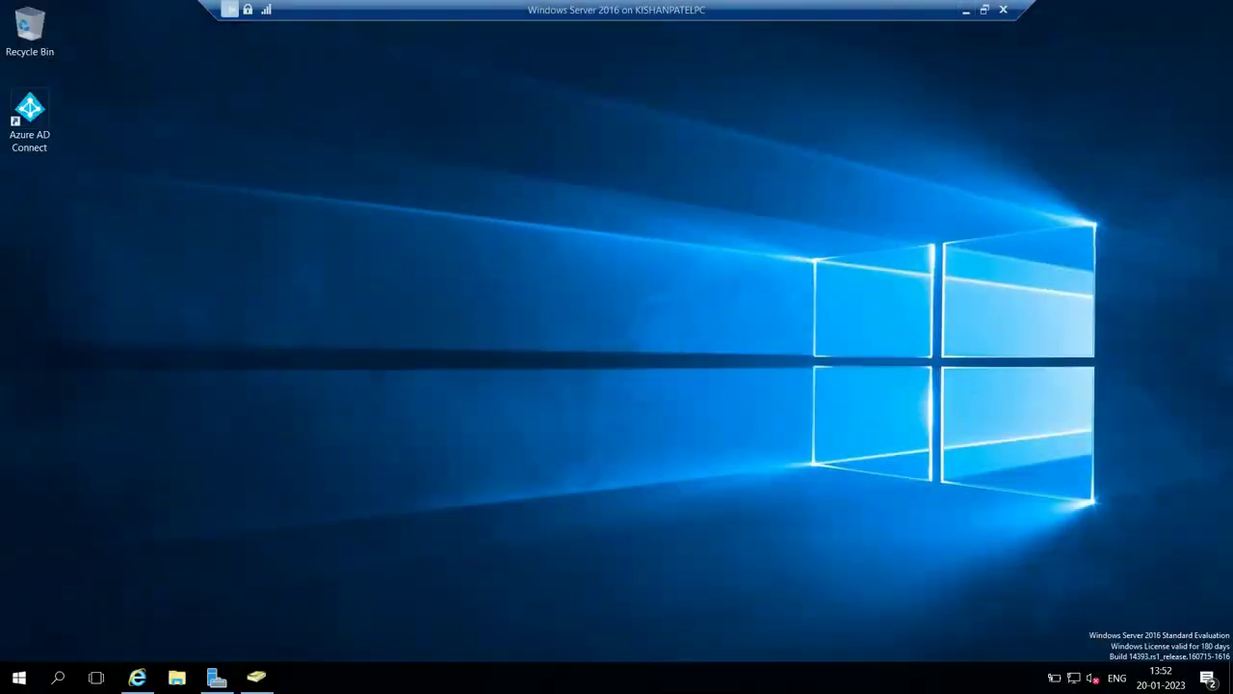
{"action": "left_click", "coordinate": [29, 115]}
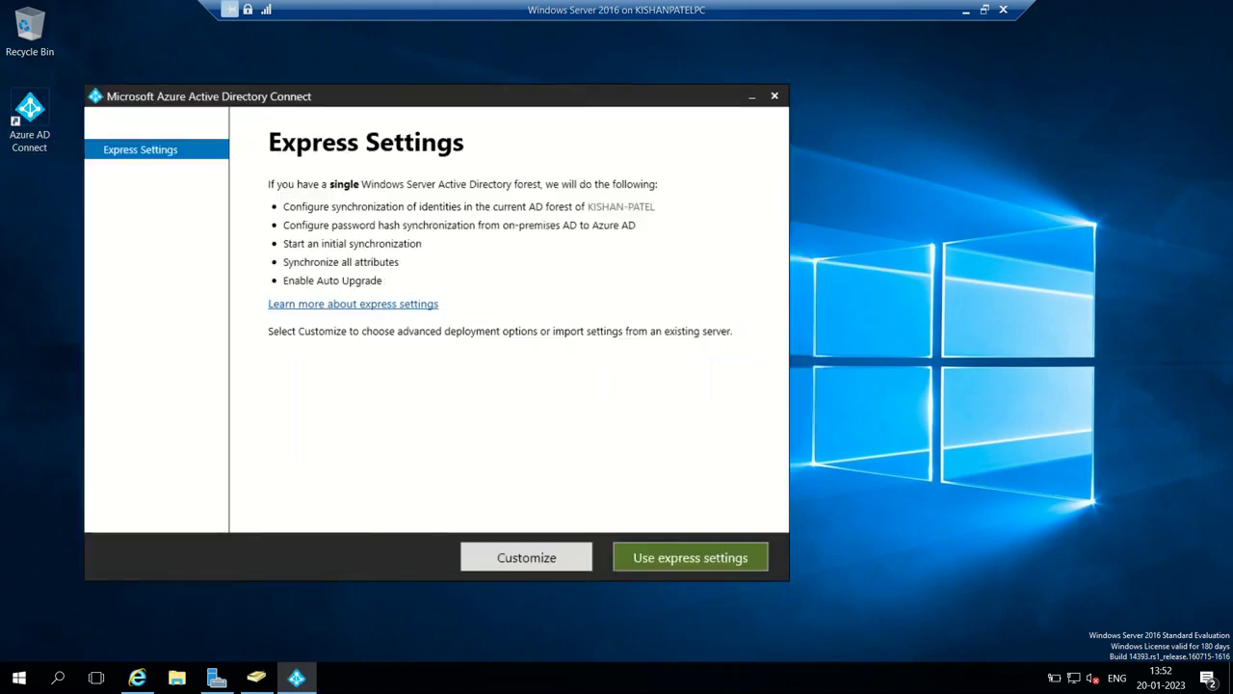
- Choose Use express settings and enter the Azure AD global administrator's e-mail as the username
{"action": "left_click_drag", "start_coordinate": [289, 97], "coordinate": [373, 73]}
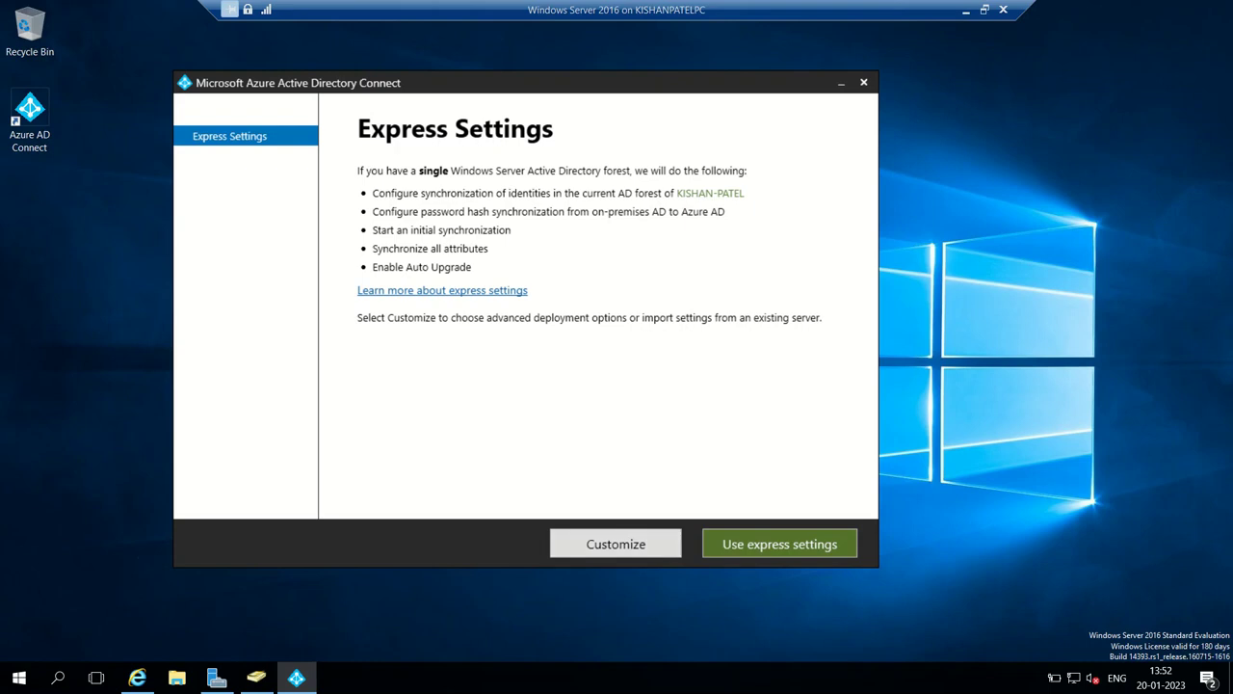
{"action": "key", "text": "Return"}
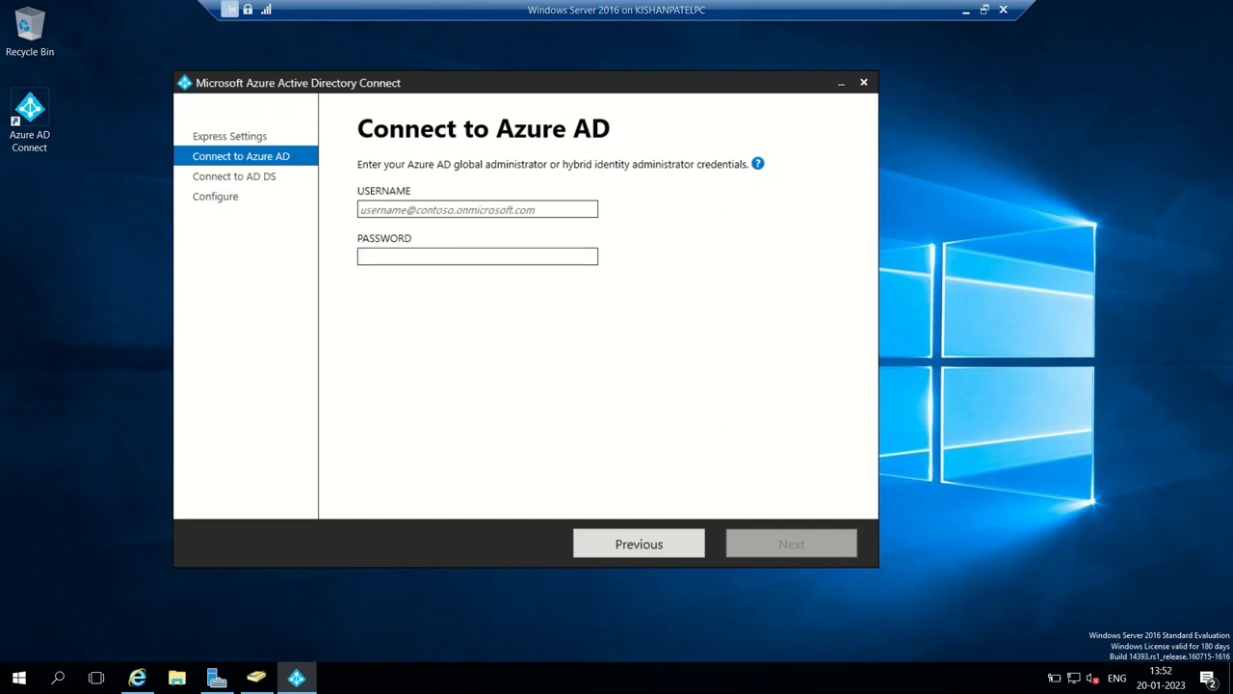
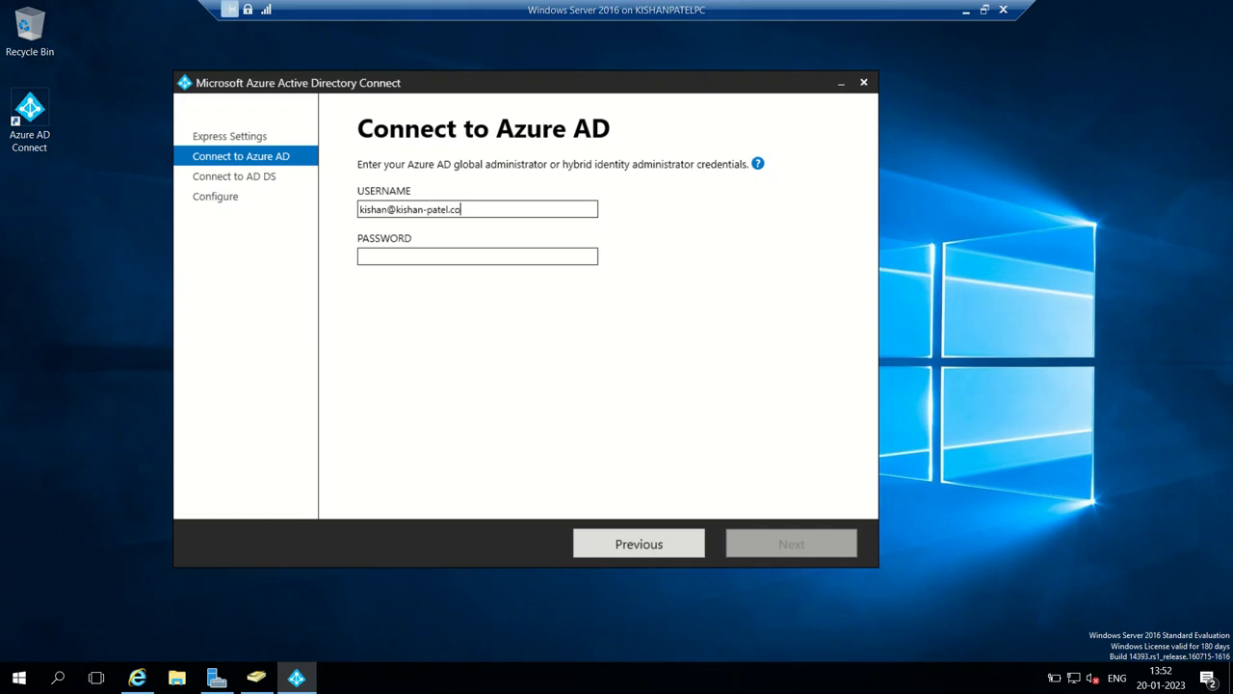
- Enter the Azure AD administrator password and submit the credentials for verification
{"action": "left_click", "coordinate": [477, 256]}
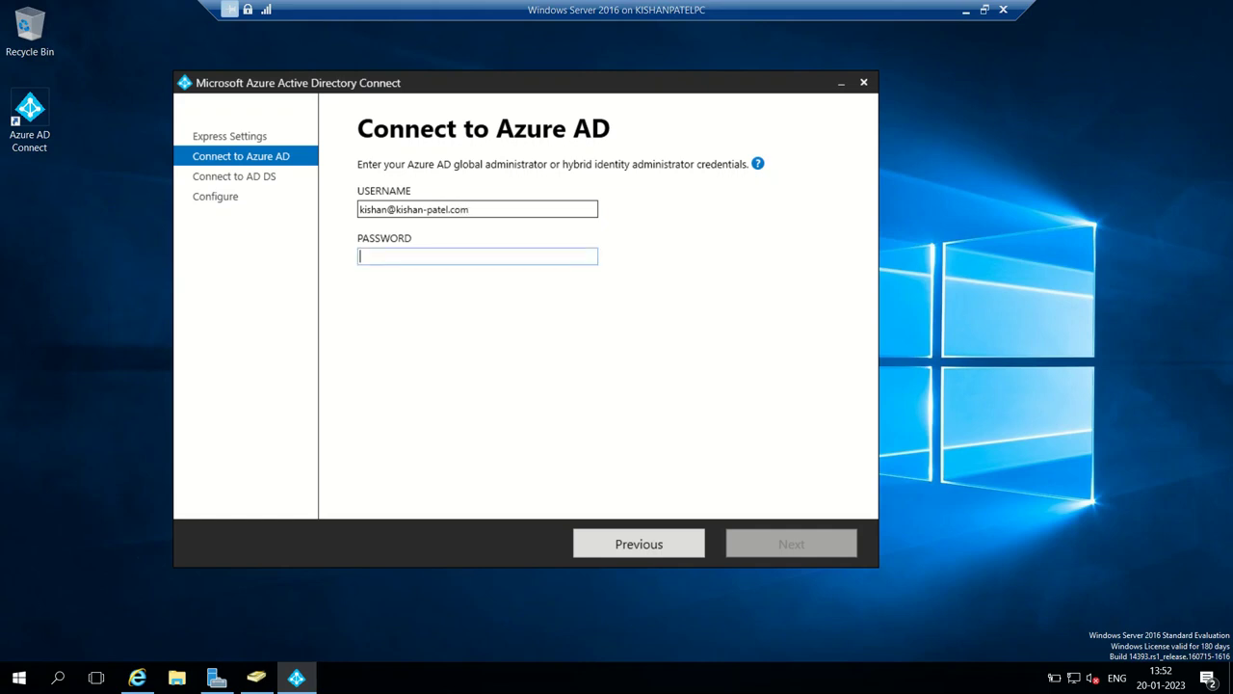
{"action": "type", "text": "•••••"}
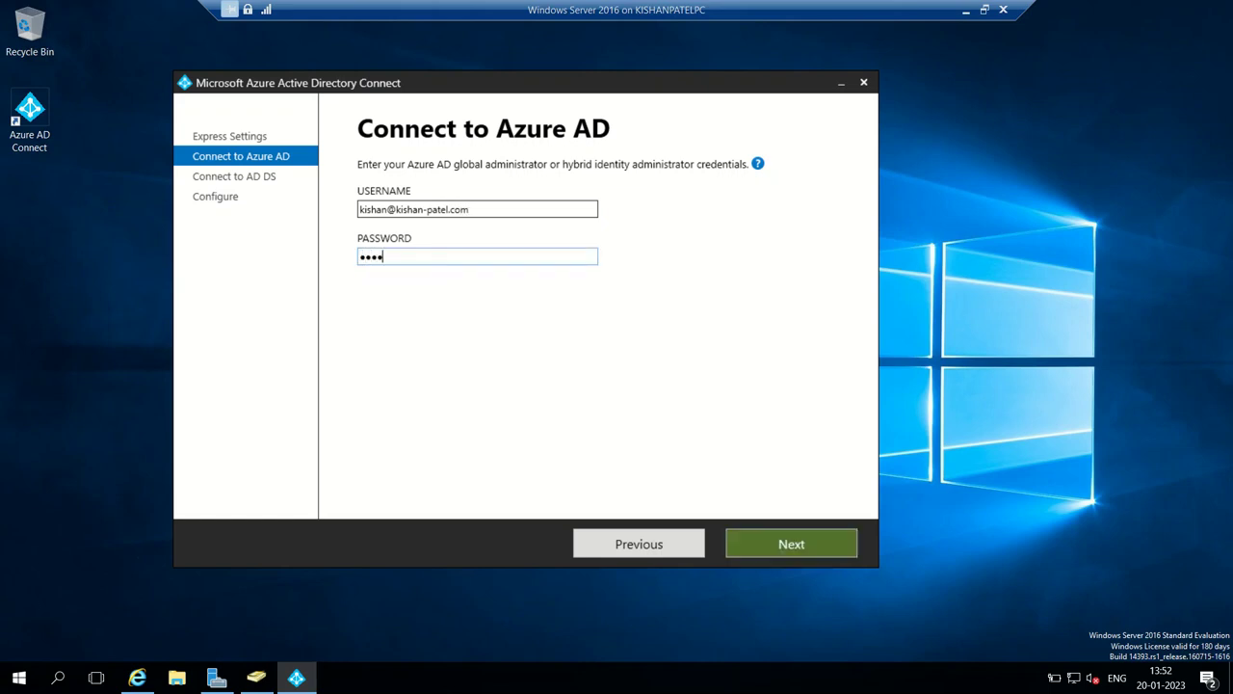
{"action": "type", "text": "•••••••"}
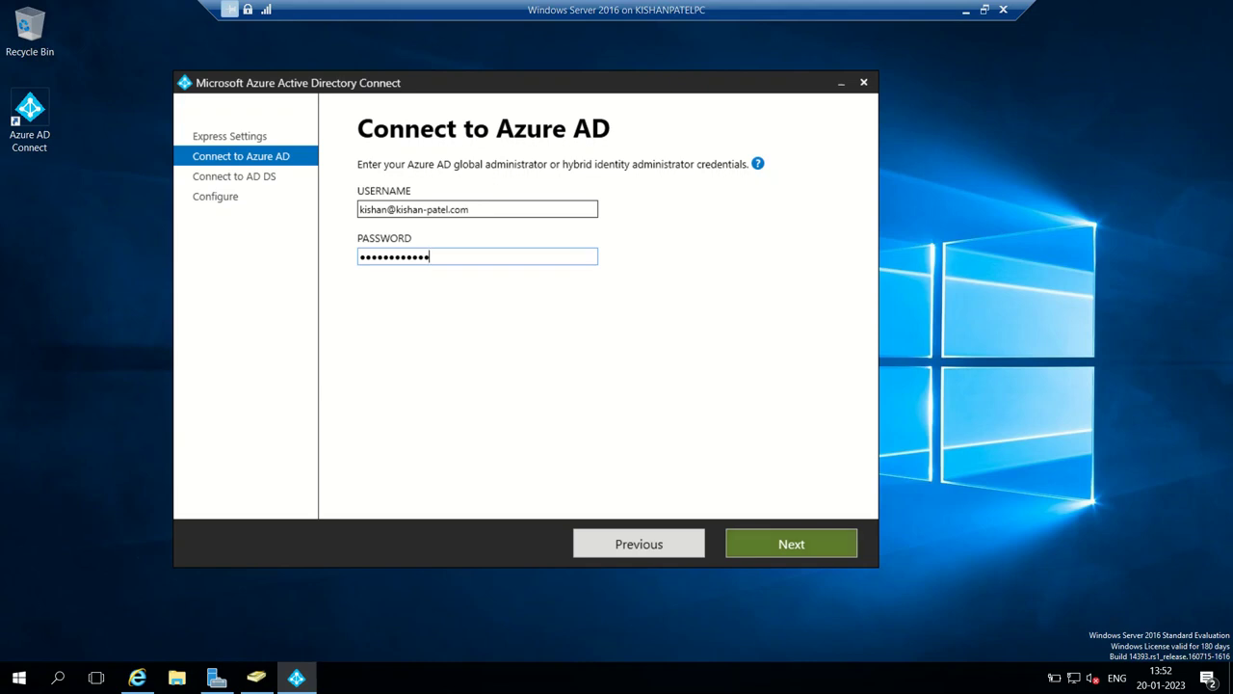
{"action": "key", "text": "Return"}
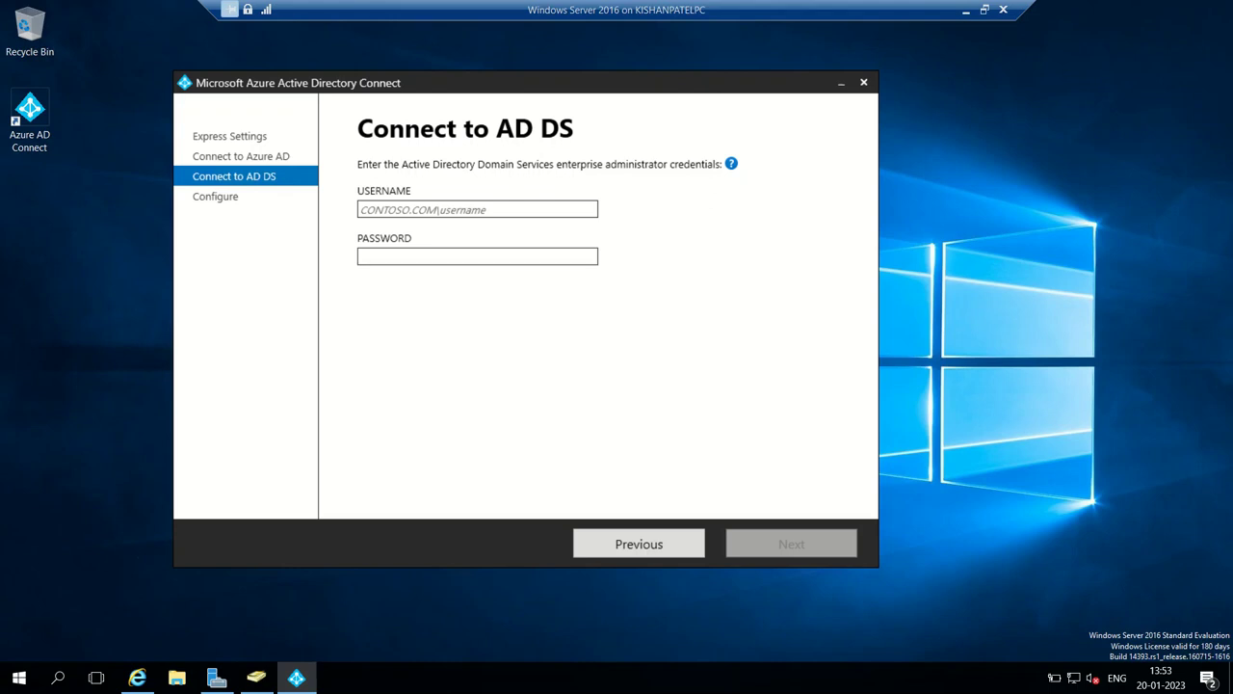
- Enter the domain administrator username and password, then submit the AD DS credentials for validation
{"action": "type", "text": "kishan"}
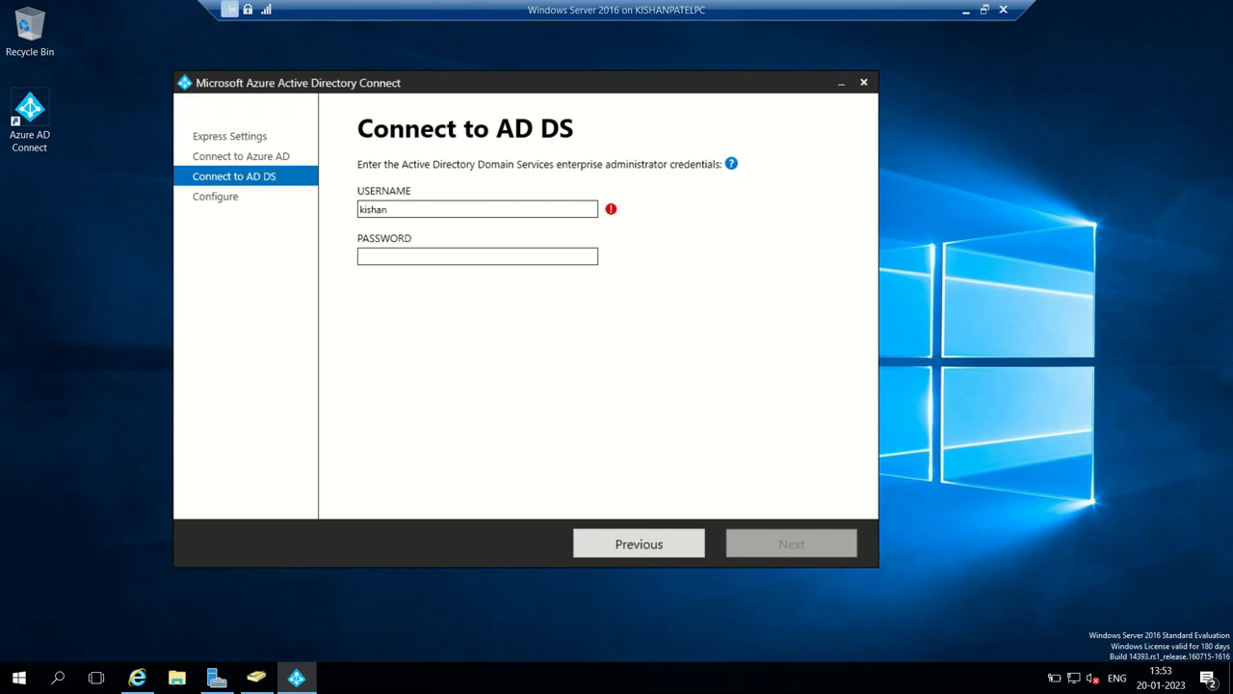
{"action": "type", "text": ".patel.com\\a"}
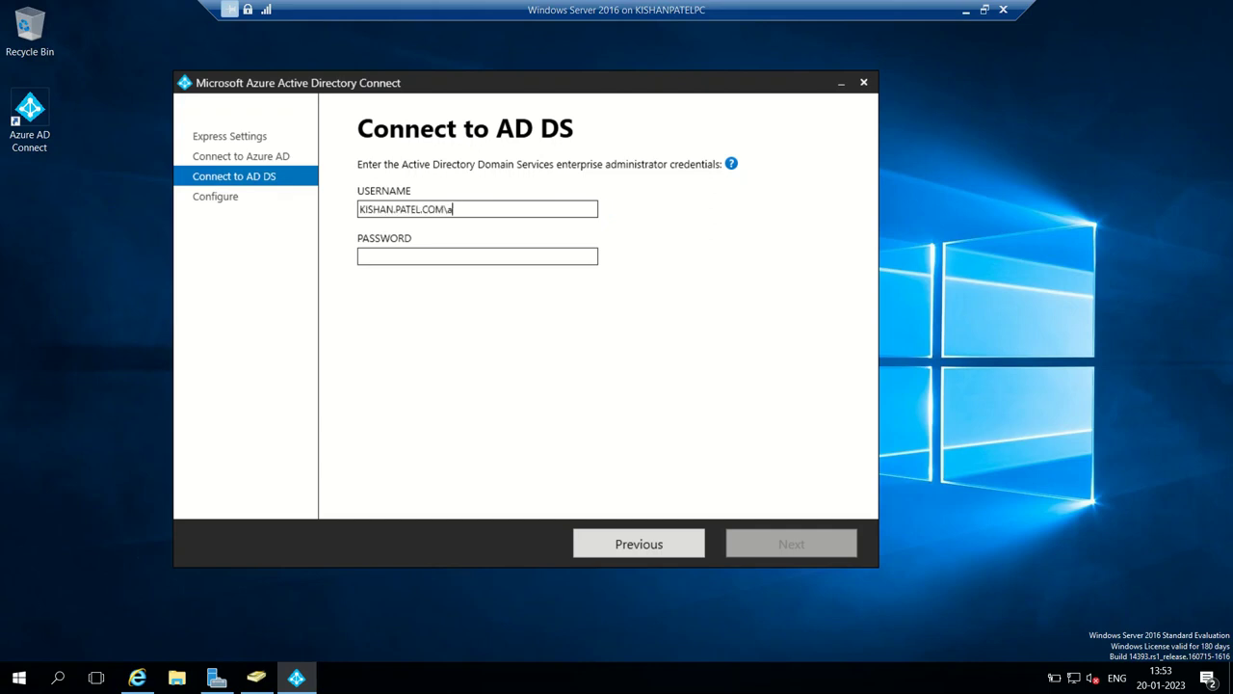
{"action": "type", "text": "dministrator"}
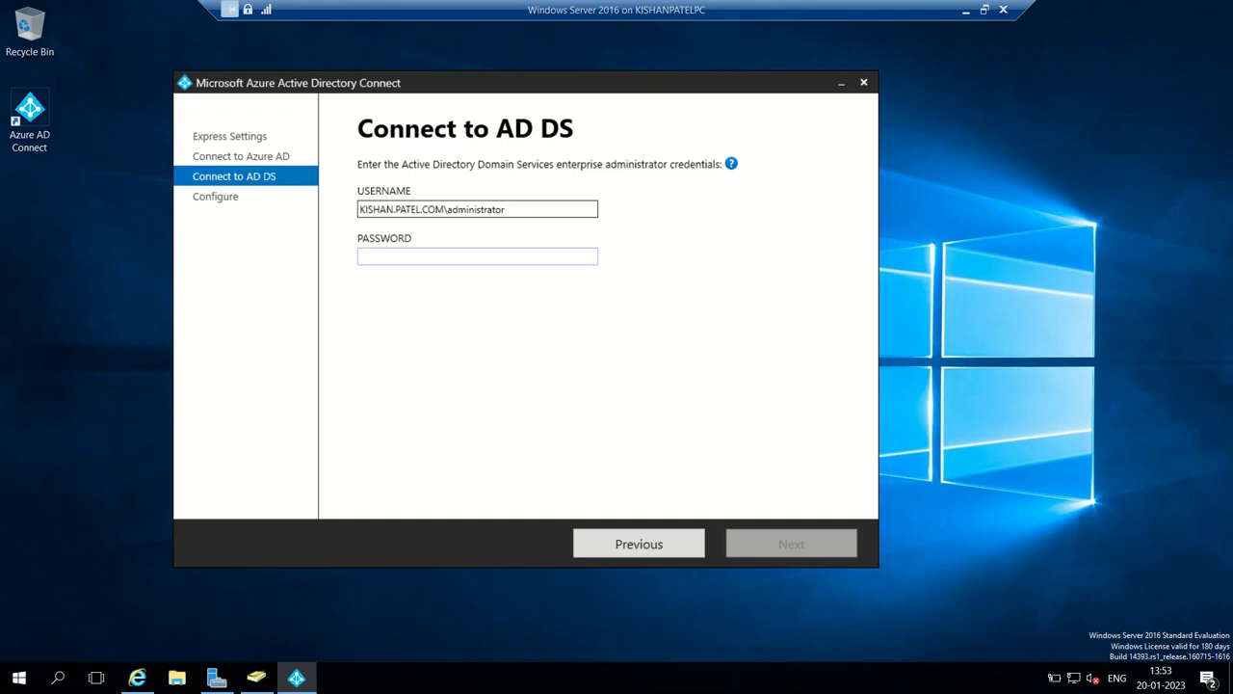
{"action": "left_click", "coordinate": [476, 256]}
{"action": "key", "text": "Caps_Lock"}
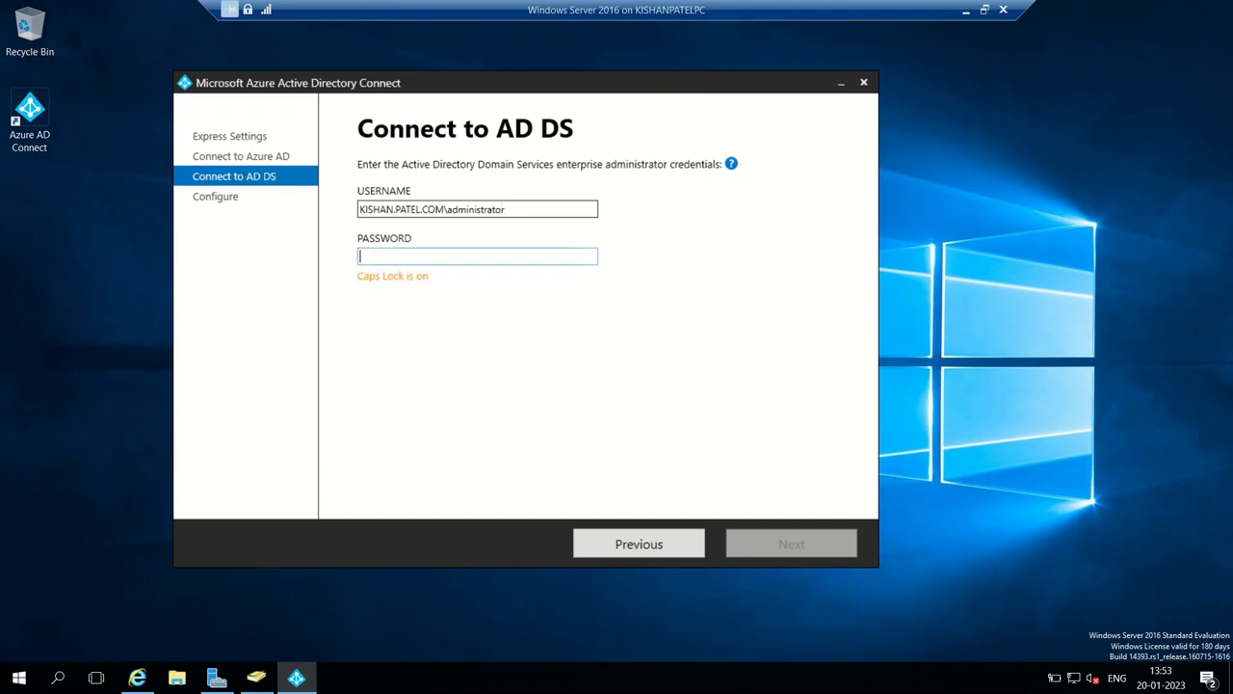
{"action": "key", "text": "Caps_Lock"}
{"action": "type", "text": "•••••"}
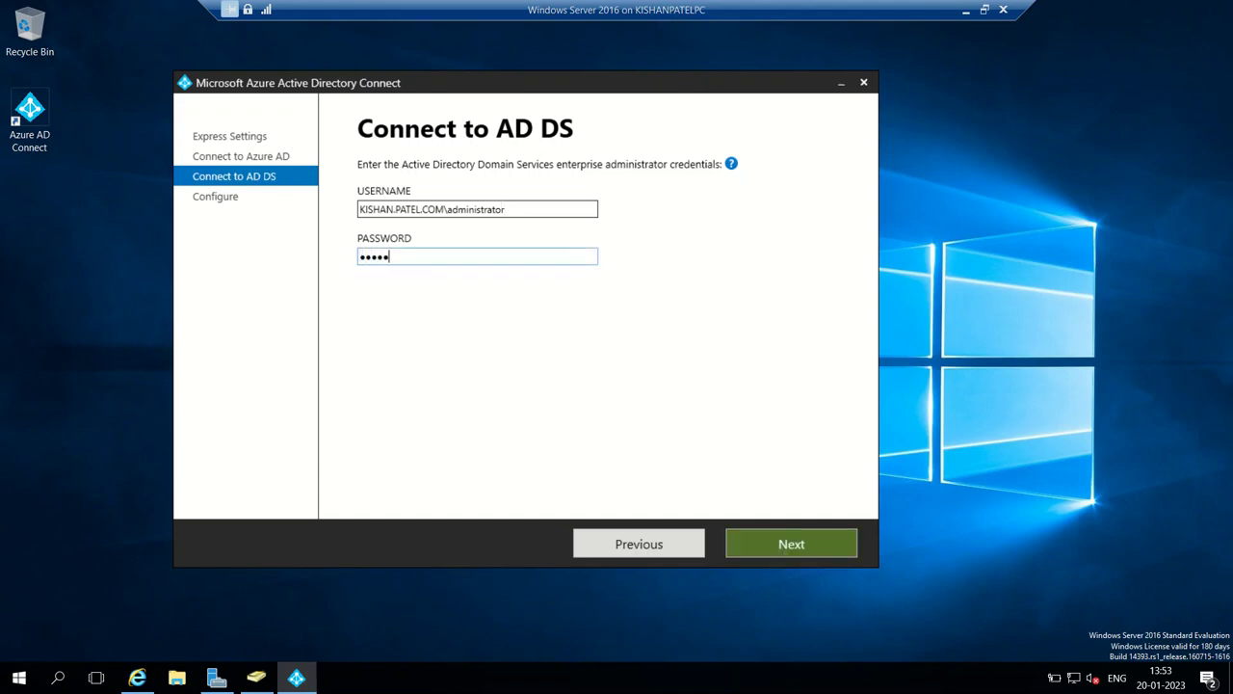
{"action": "type", "text": "•••••"}
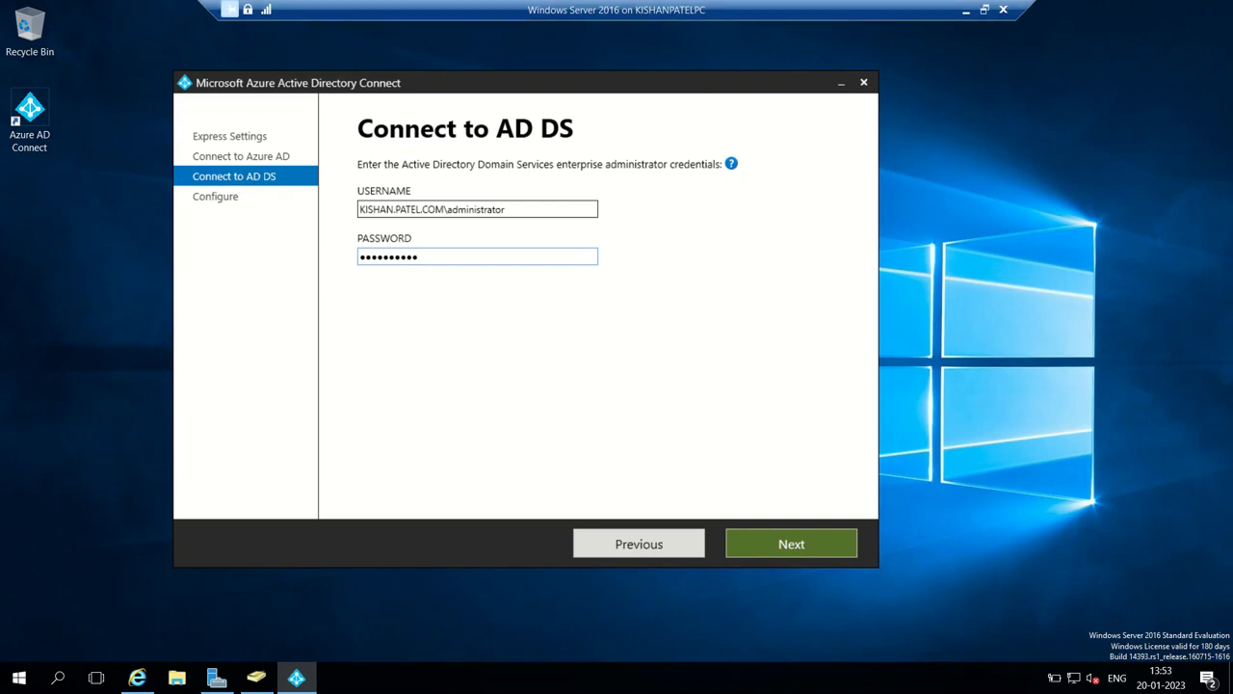
{"action": "key", "text": "Return"}
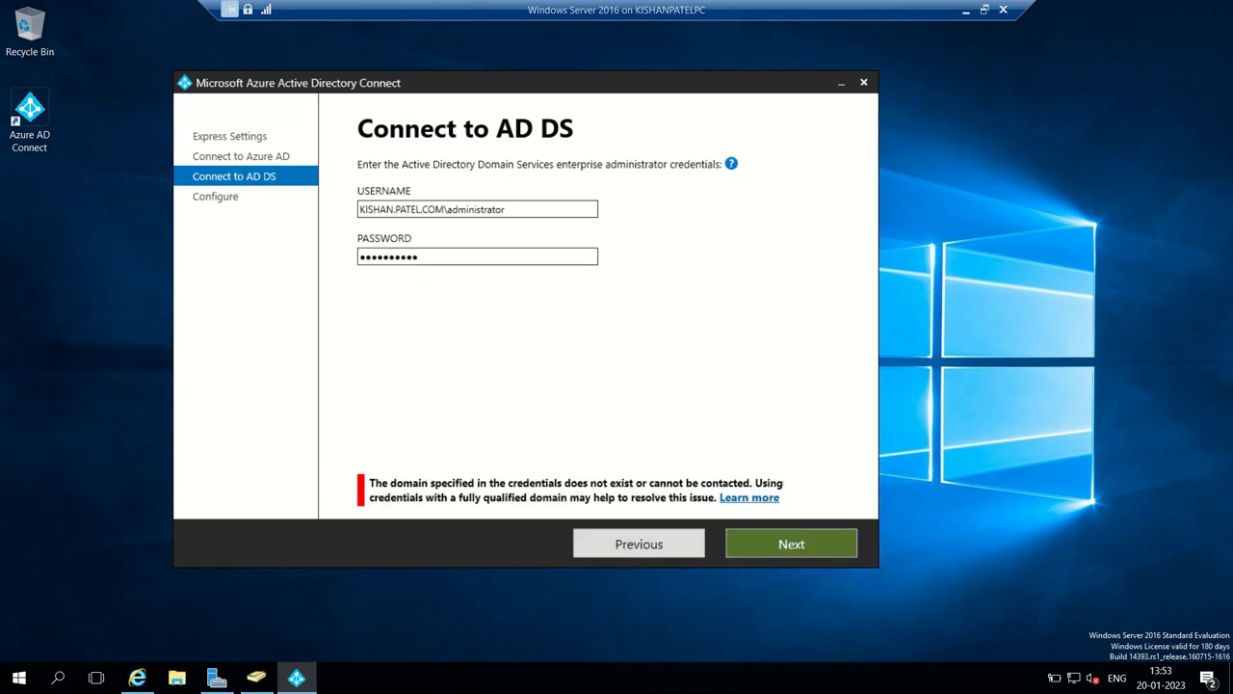
- Re-enter the administrator password and add the missing hyphen to the username's domain until credentials validate
{"action": "left_click", "coordinate": [477, 256]}
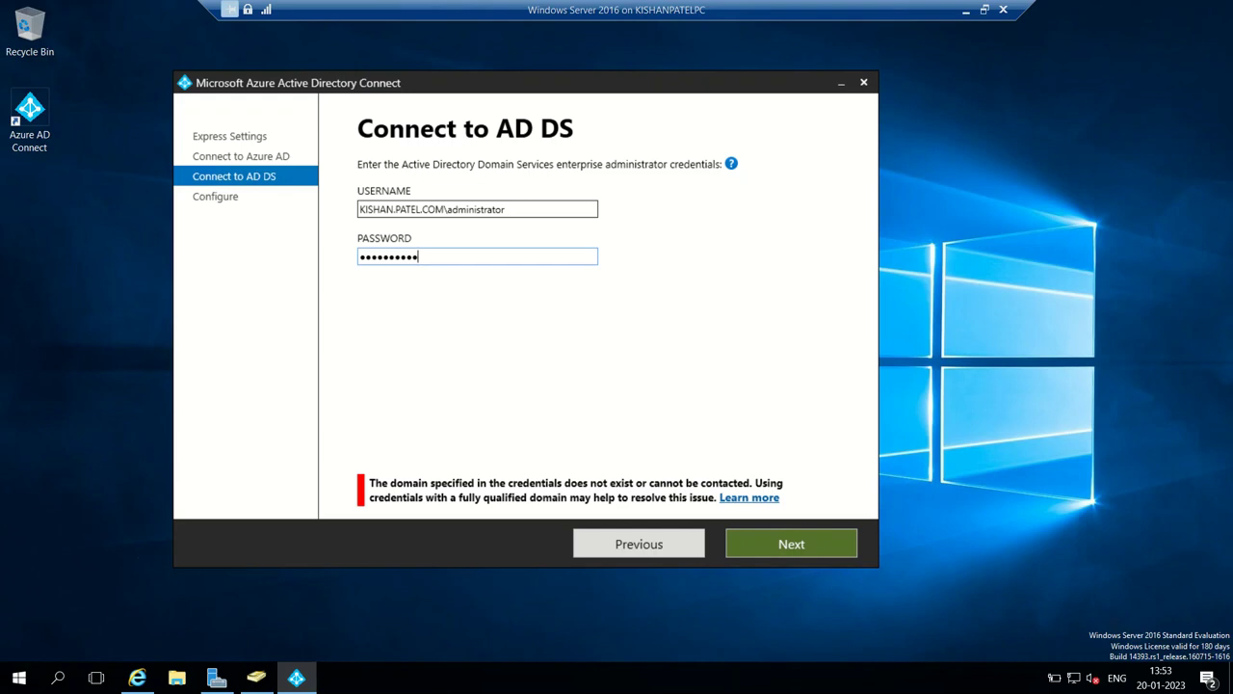
{"action": "key", "text": "BackSpace"}
{"action": "key", "text": "BackSpace"}
{"action": "key", "text": "BackSpace"}
{"action": "key", "text": "BackSpace"}
{"action": "key", "text": "BackSpace"}
{"action": "key", "text": "BackSpace"}
{"action": "key", "text": "BackSpace"}
{"action": "key", "text": "BackSpace"}
{"action": "key", "text": "BackSpace"}
{"action": "key", "text": "BackSpace"}
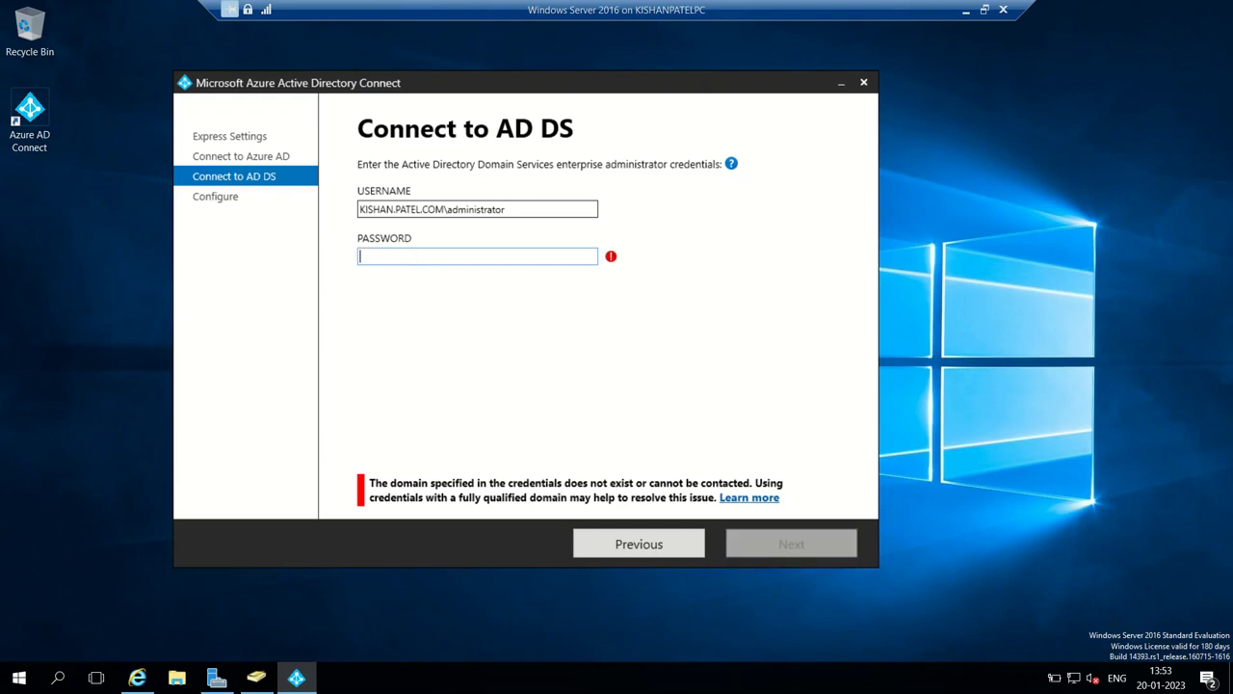
{"action": "type", "text": "Password@"}
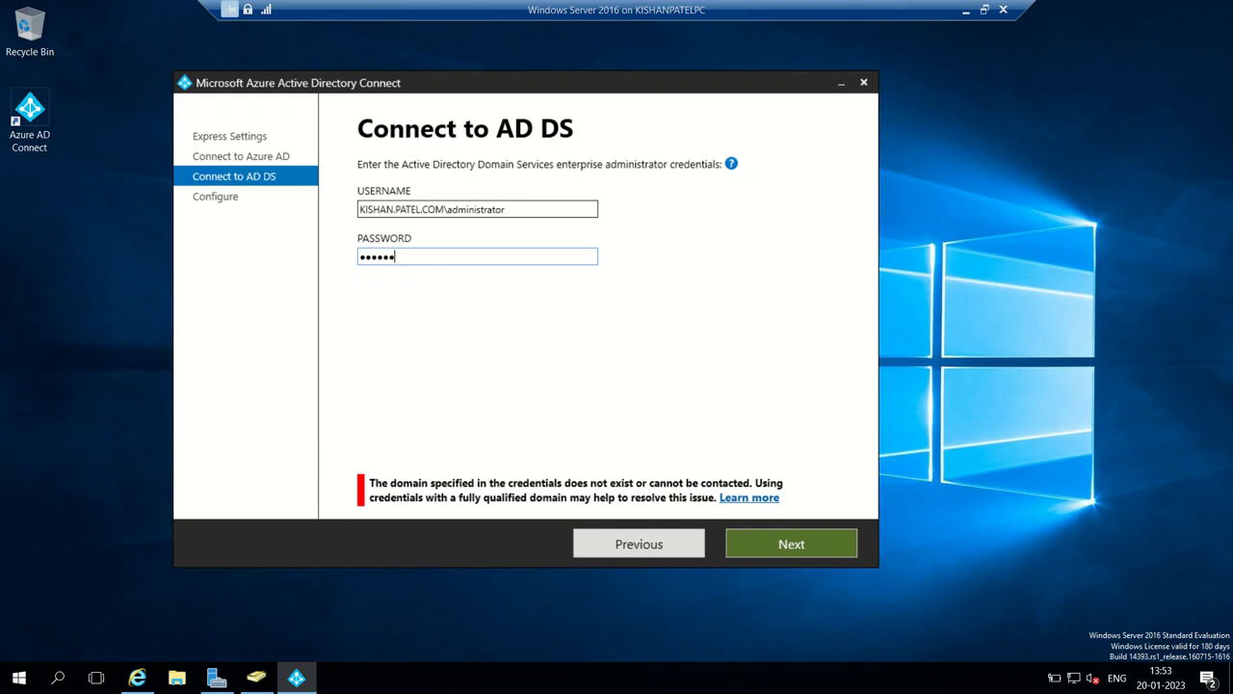
{"action": "type", "text": "1"}
{"action": "key", "text": "Return"}
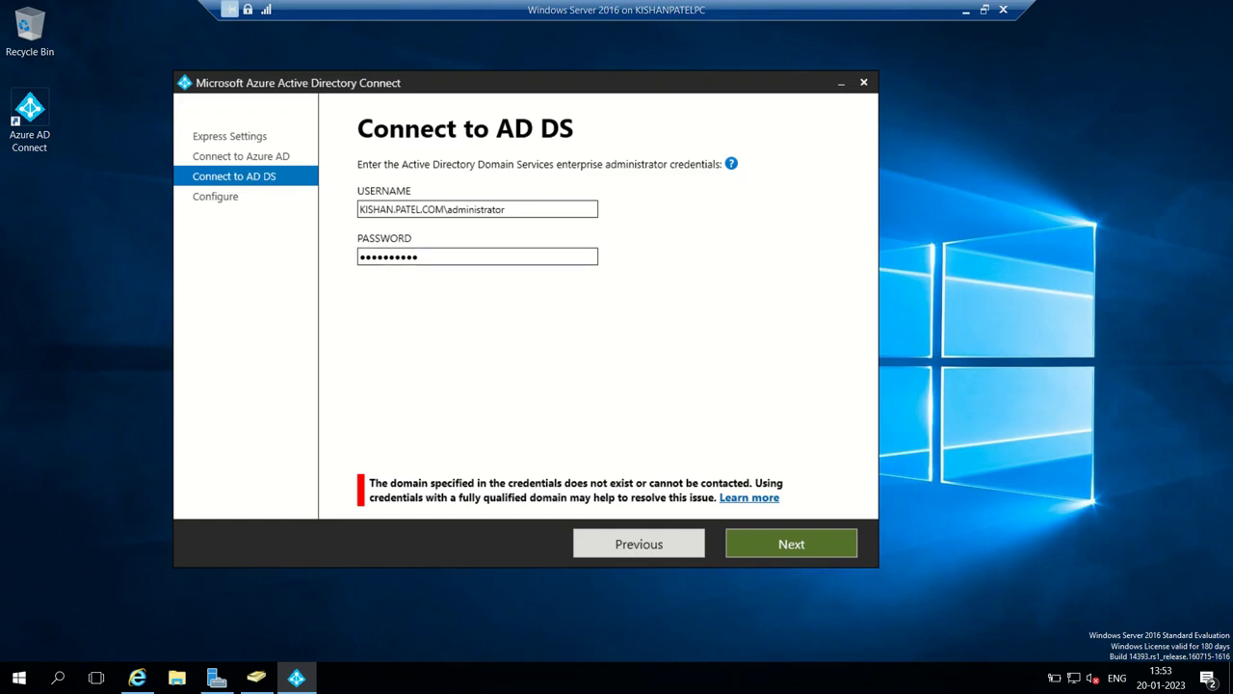
{"action": "type", "text": "-"}
{"action": "key", "text": "Return"}
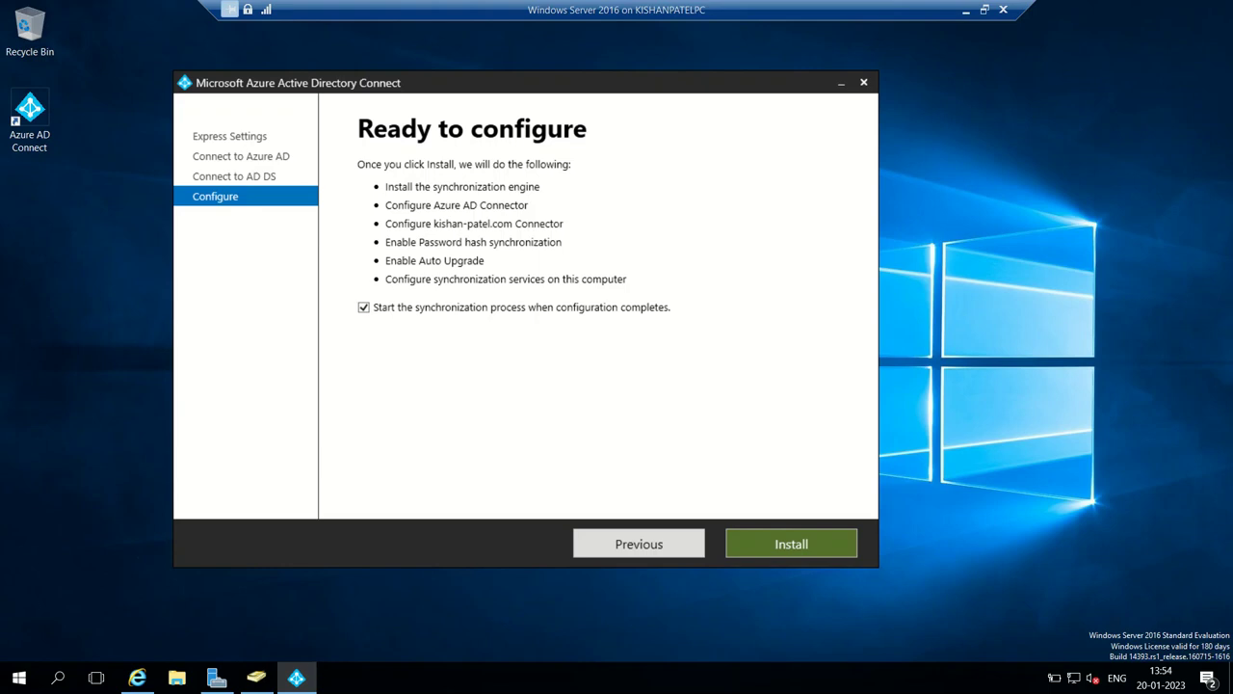
- Start the Azure AD Connect installation, then minimize the VM window to show Hyper-V Manager
{"action": "left_click", "coordinate": [791, 543]}
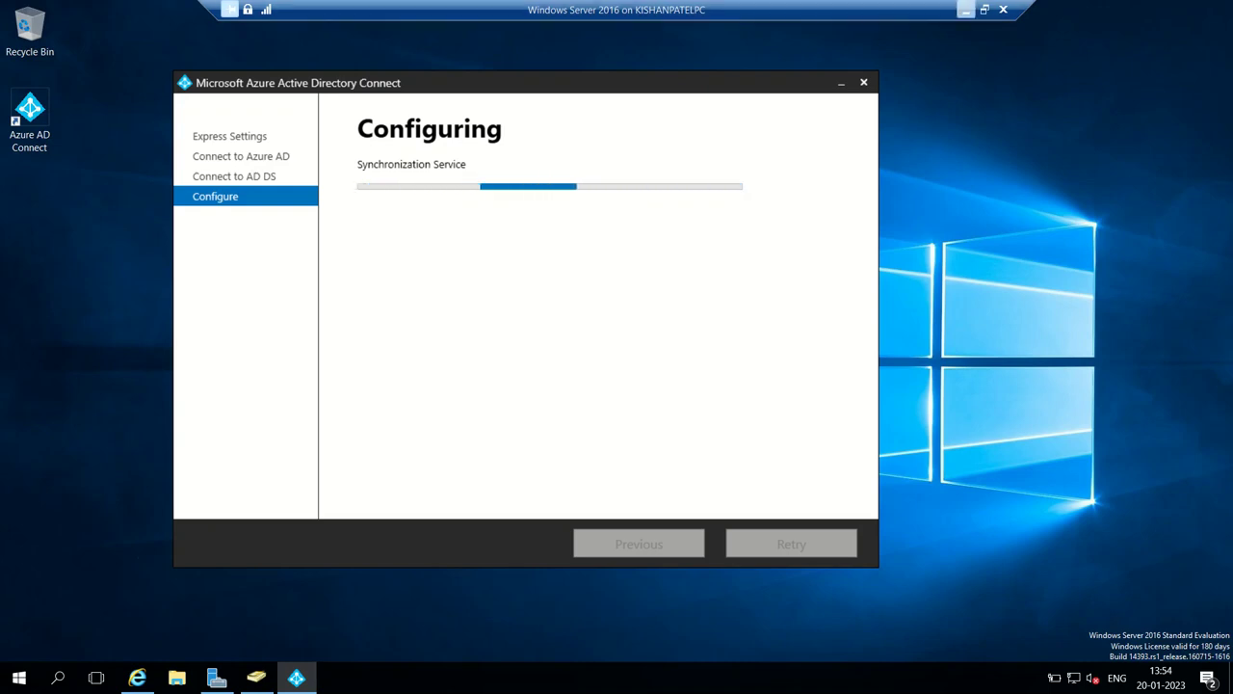
{"action": "left_click", "coordinate": [965, 10]}
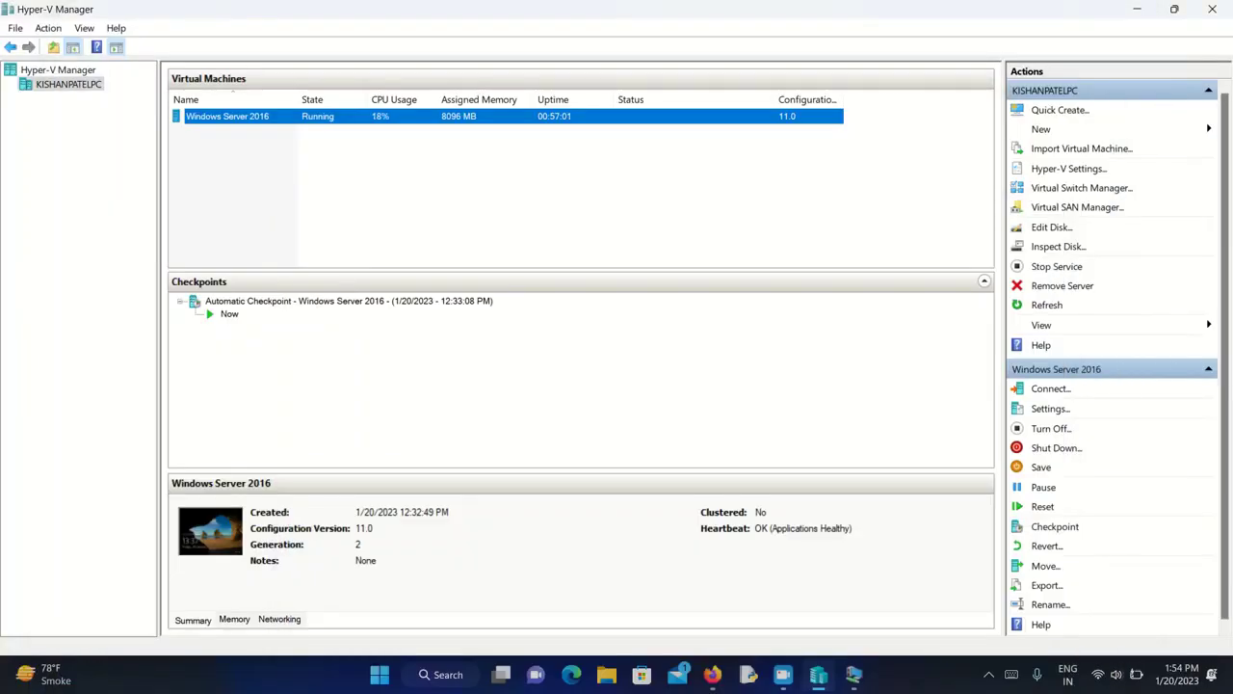
- Switch to Firefox and refresh the Azure portal Users list to check for synced accounts
{"action": "key", "text": "alt+Tab"}
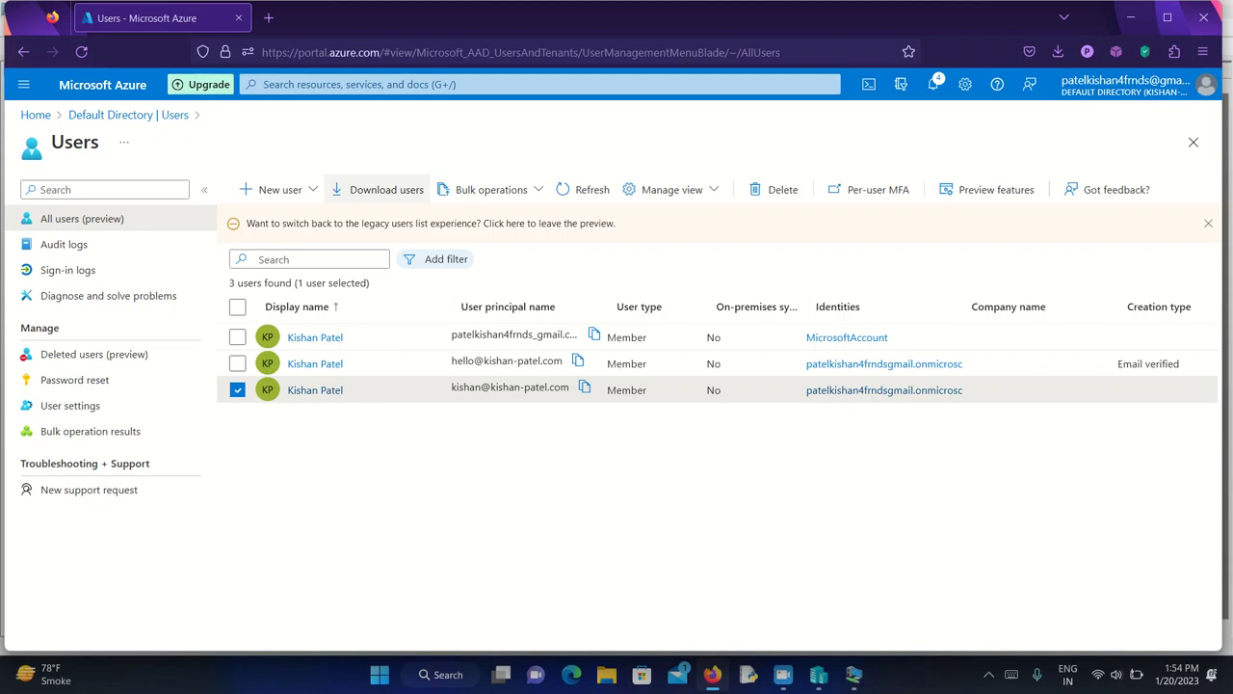
{"action": "left_click", "coordinate": [586, 190]}
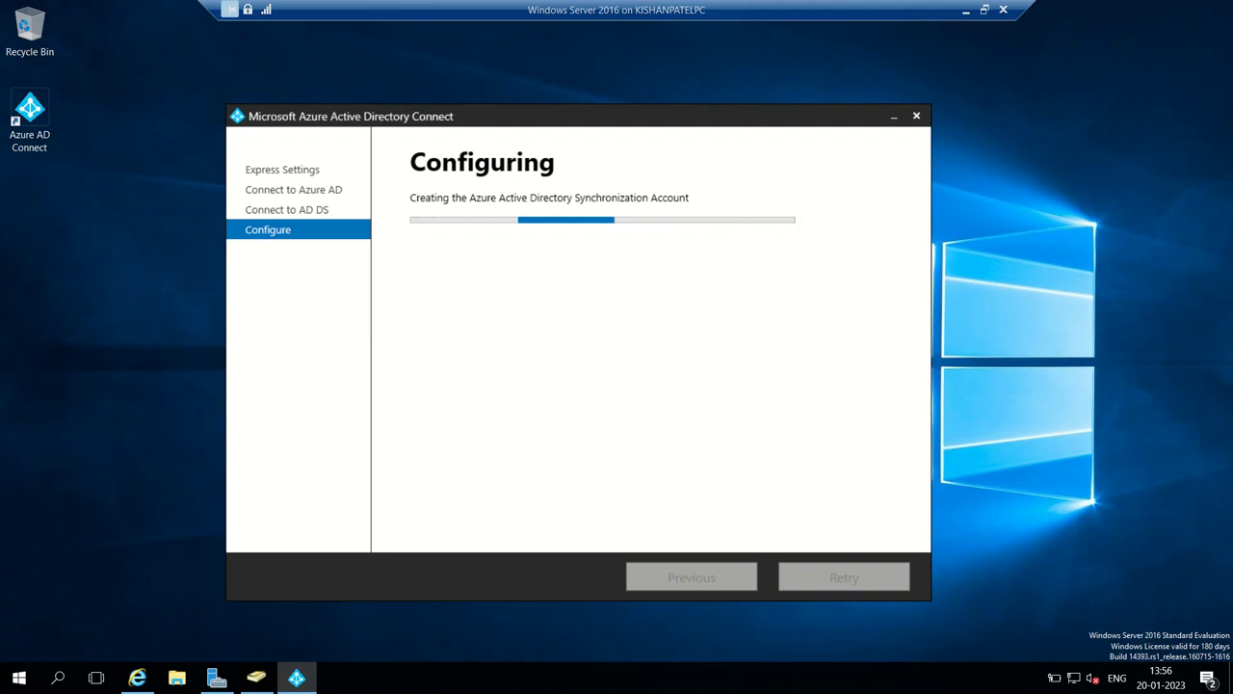
- Recheck the Azure Users list, then return to the VM and exit the completed Azure AD Connect wizard
{"action": "left_click", "coordinate": [964, 9]}
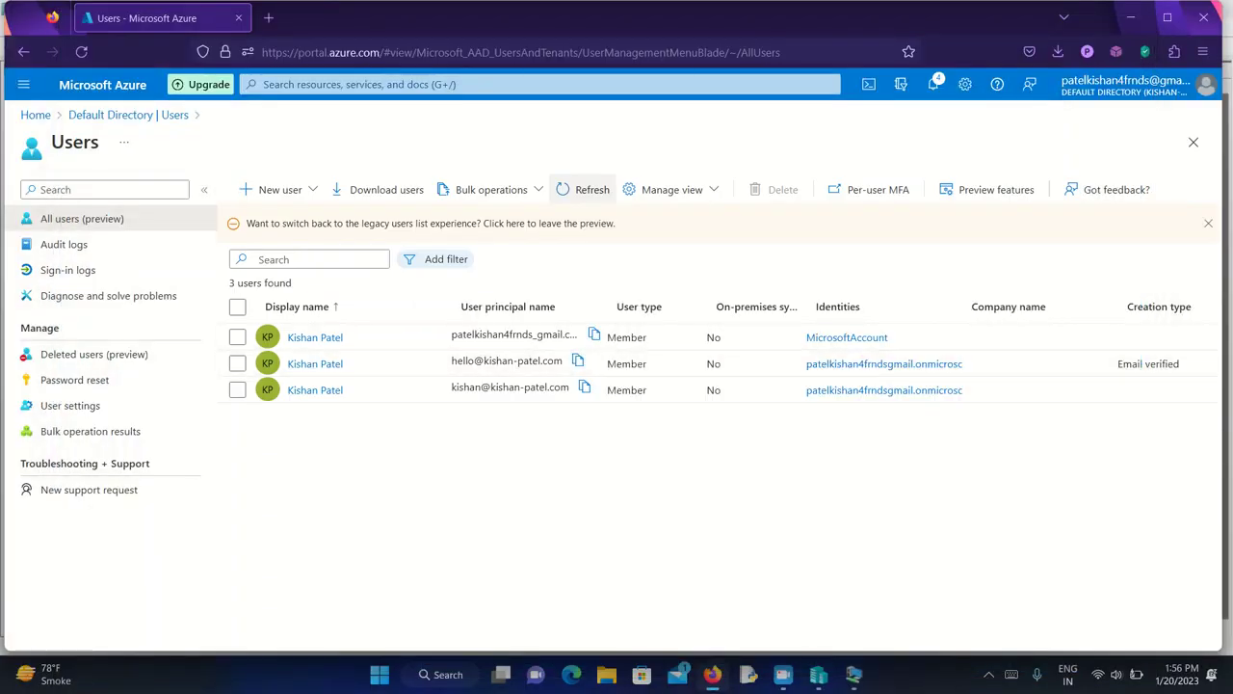
{"action": "left_click", "coordinate": [583, 189]}
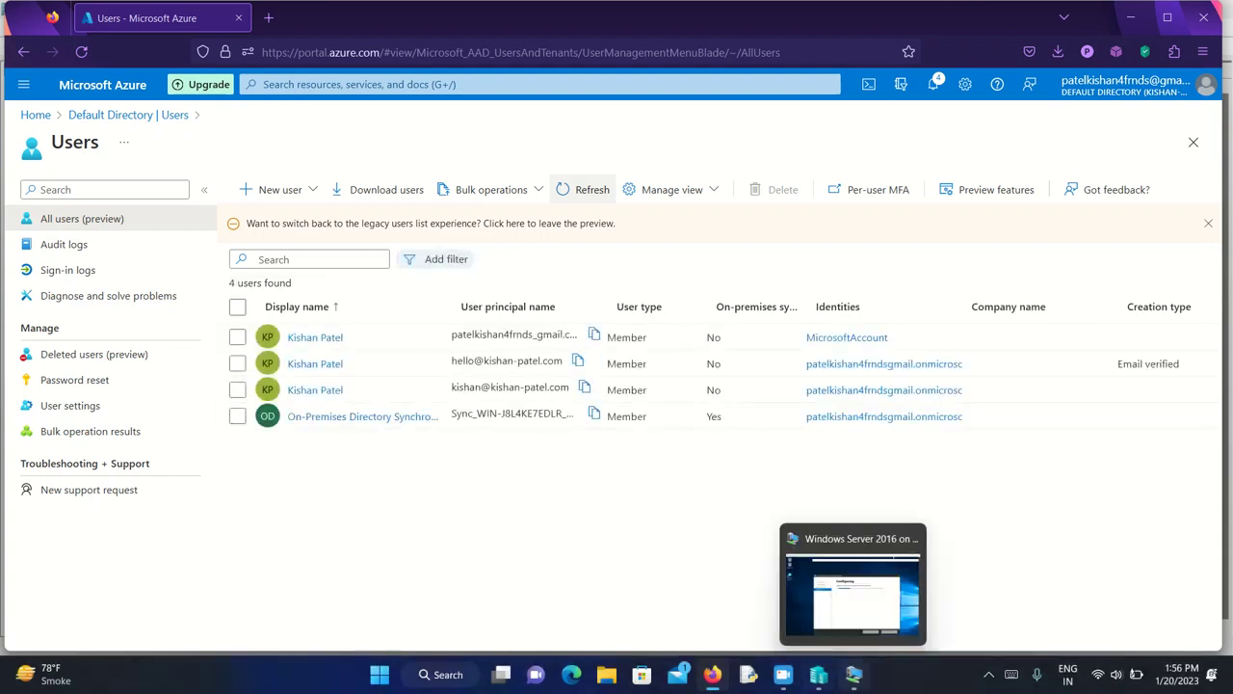
{"action": "left_click", "coordinate": [853, 674]}
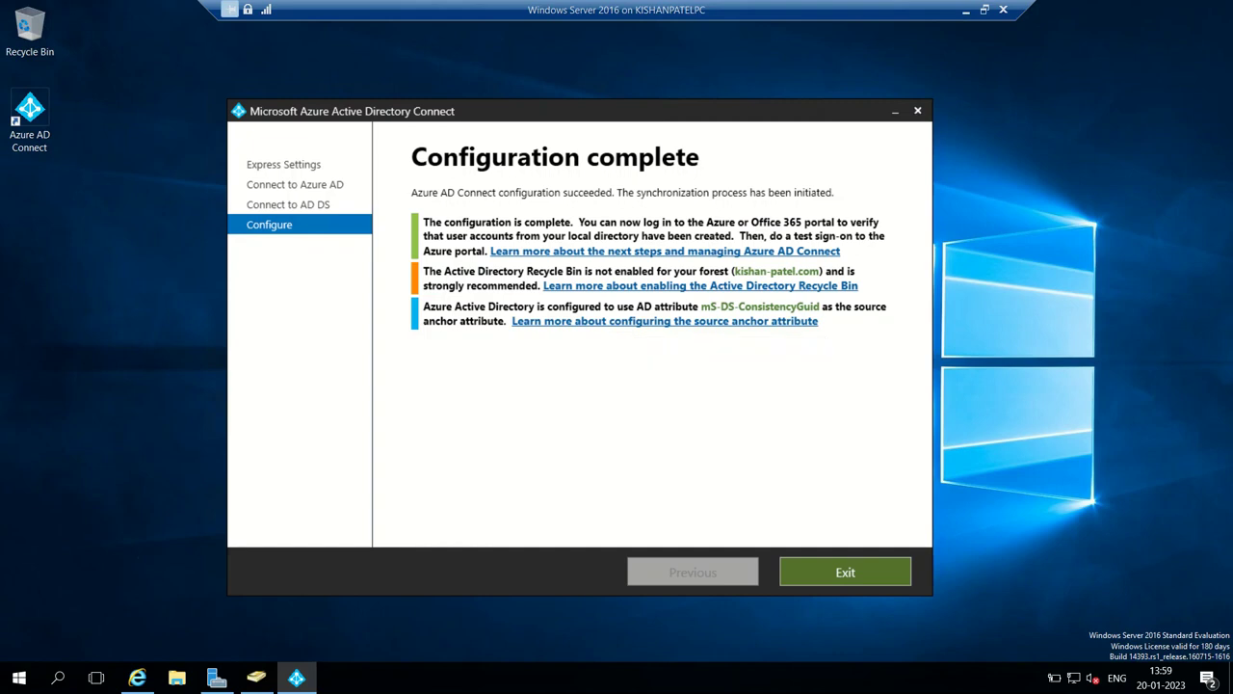
{"action": "left_click", "coordinate": [845, 573]}
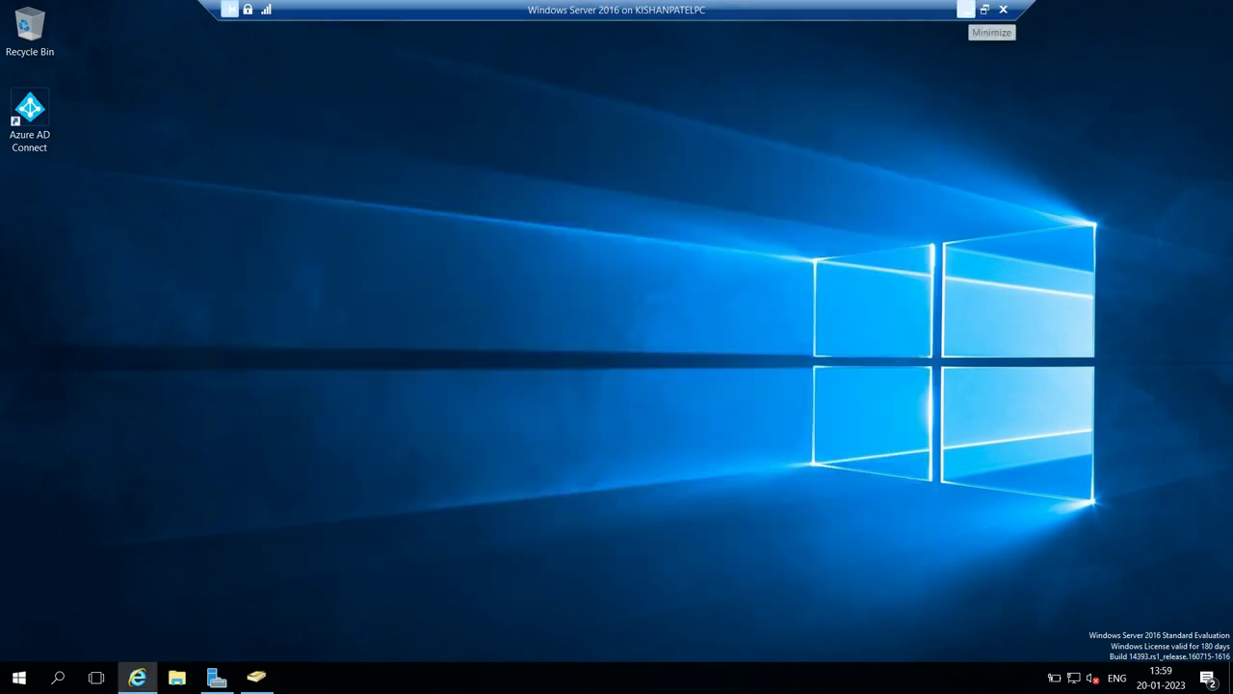
{"action": "left_click", "coordinate": [965, 10]}
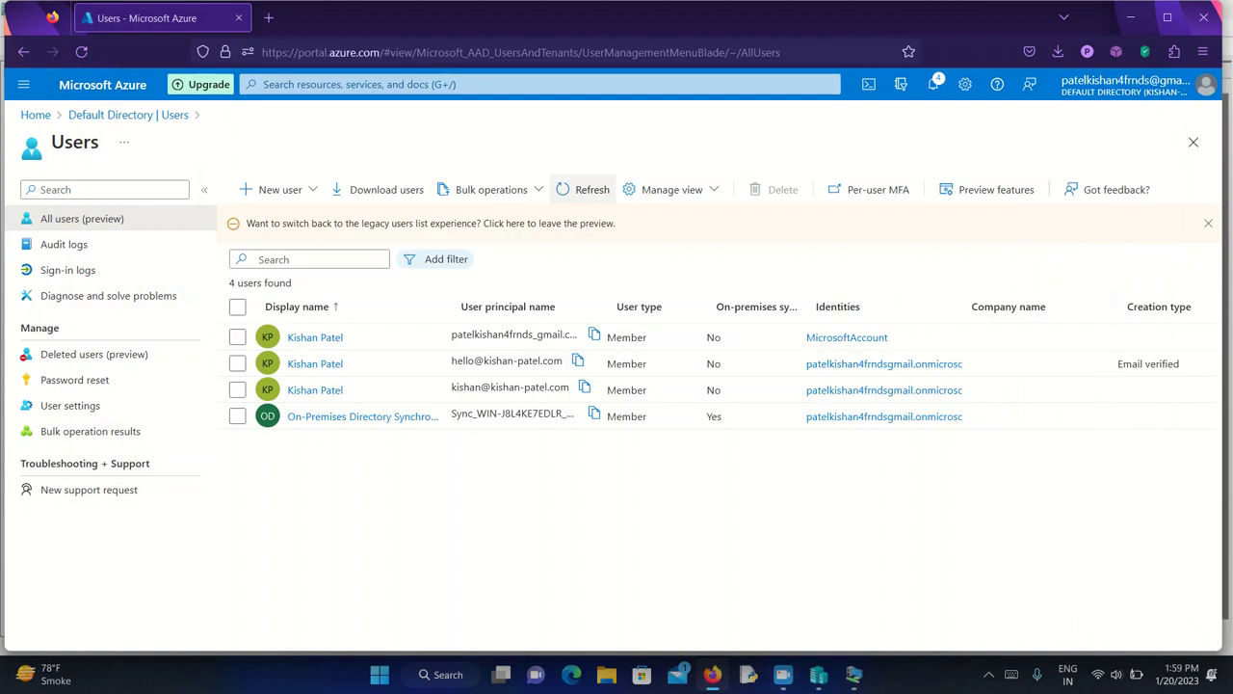
- Refresh the Azure portal Users list so it shows 8 users, including the synced on-premises accounts
{"action": "left_click", "coordinate": [585, 189]}
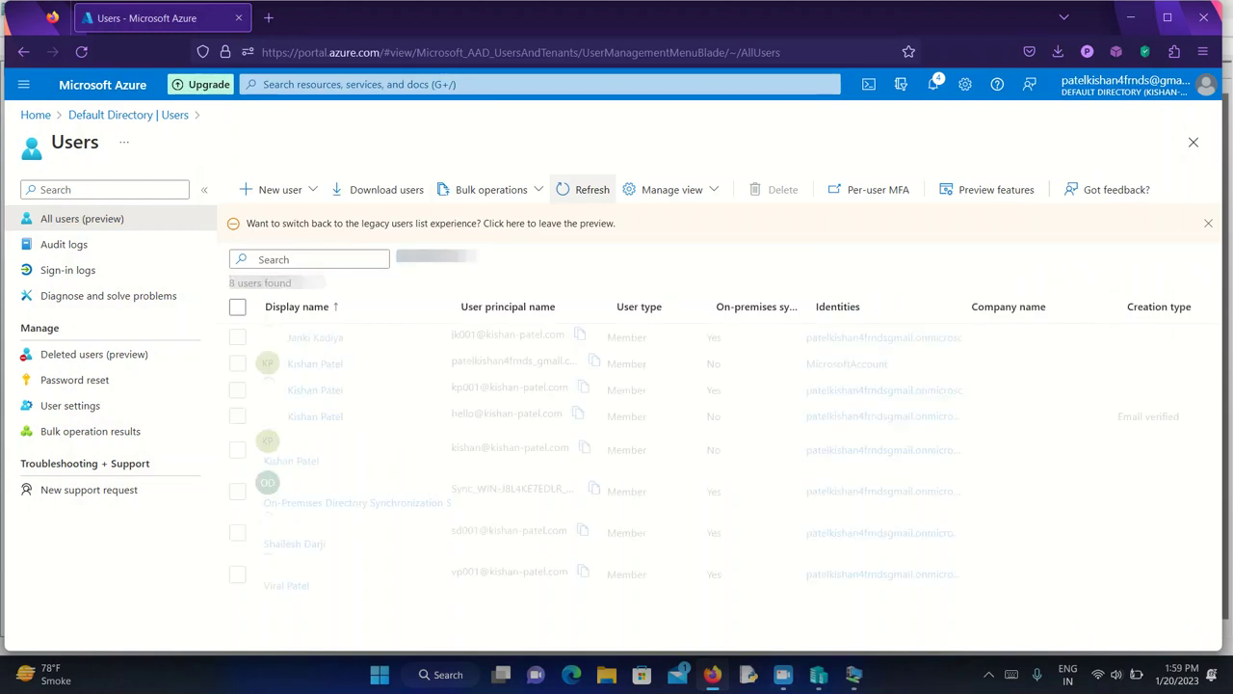